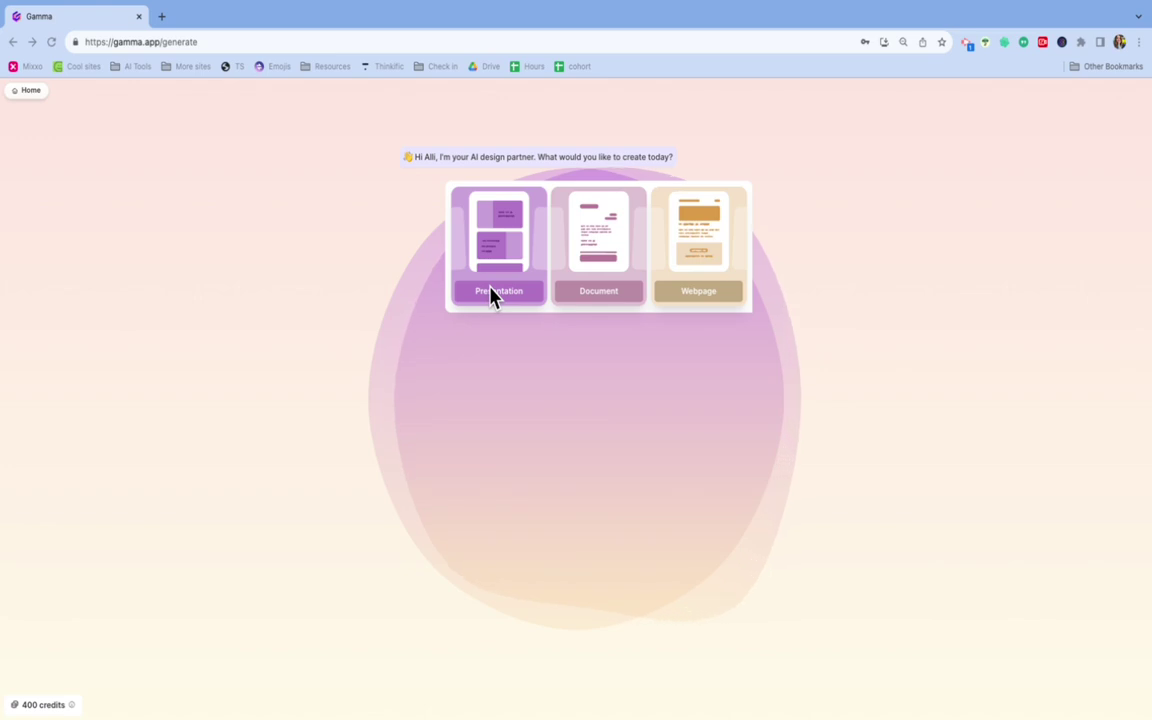
Return to the Gamma browser window and choose the Presentation option.
{"action": "key", "text": "ctrl+Up"}
{"action": "left_click", "coordinate": [626, 76]}
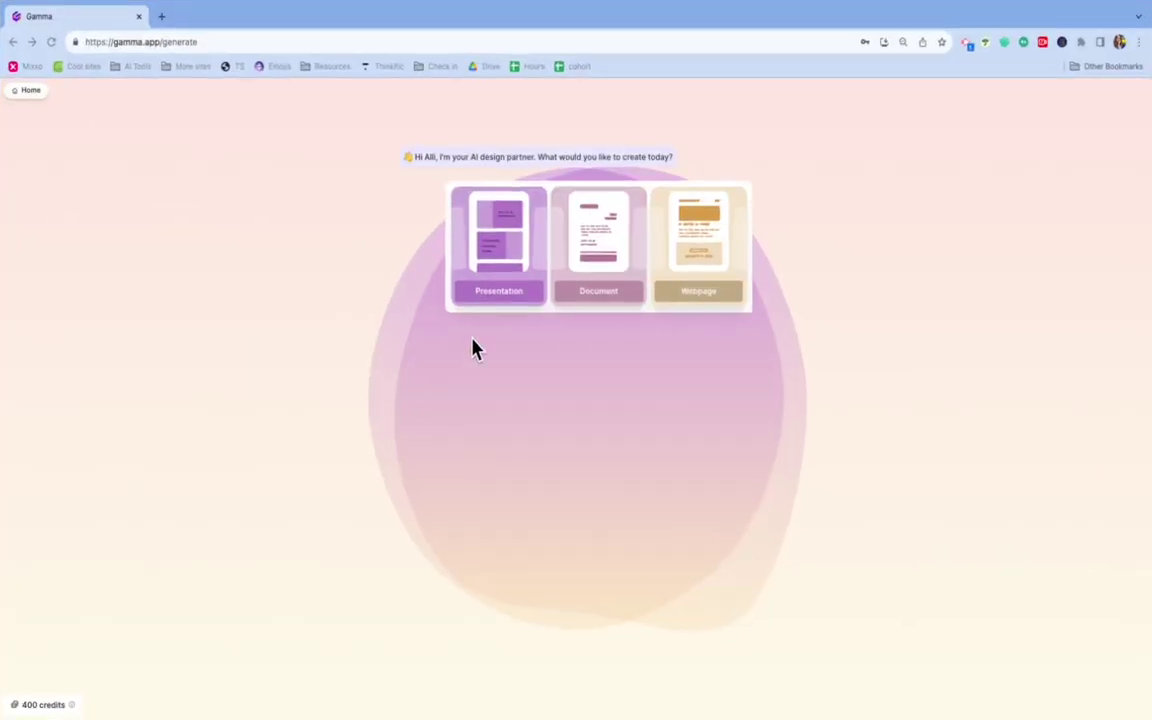
{"action": "left_click", "coordinate": [499, 303]}
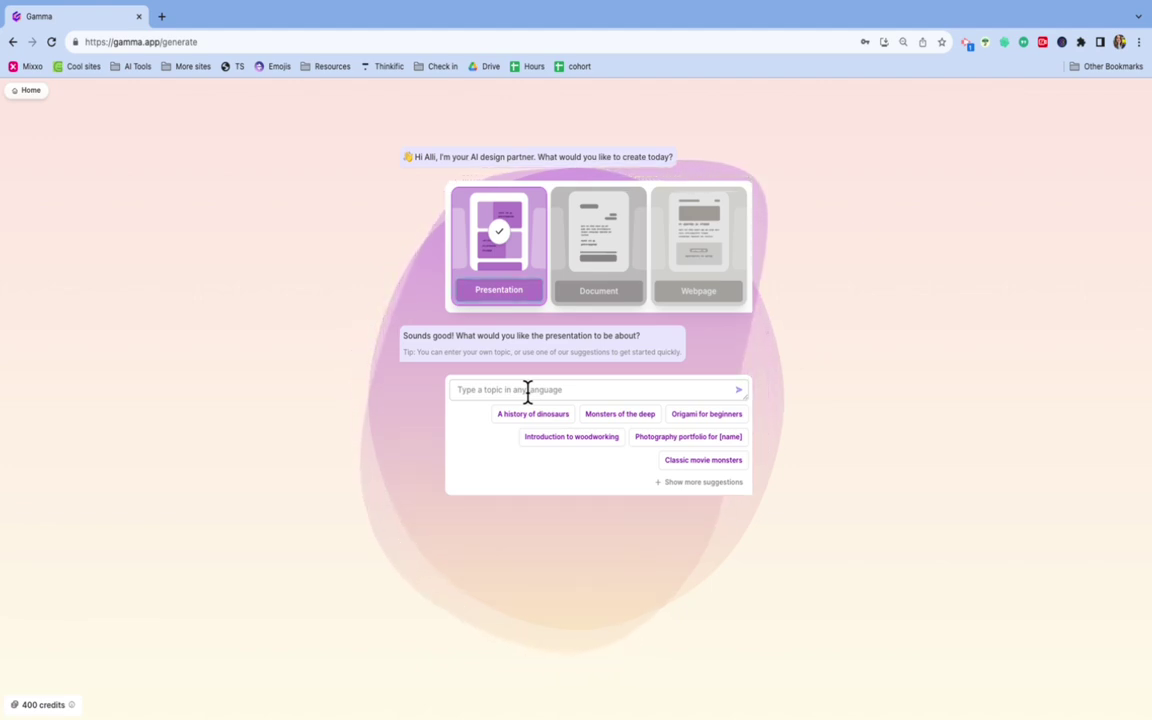
Enter 'Cyber bullying' as the presentation topic.
{"action": "left_click", "coordinate": [528, 390]}
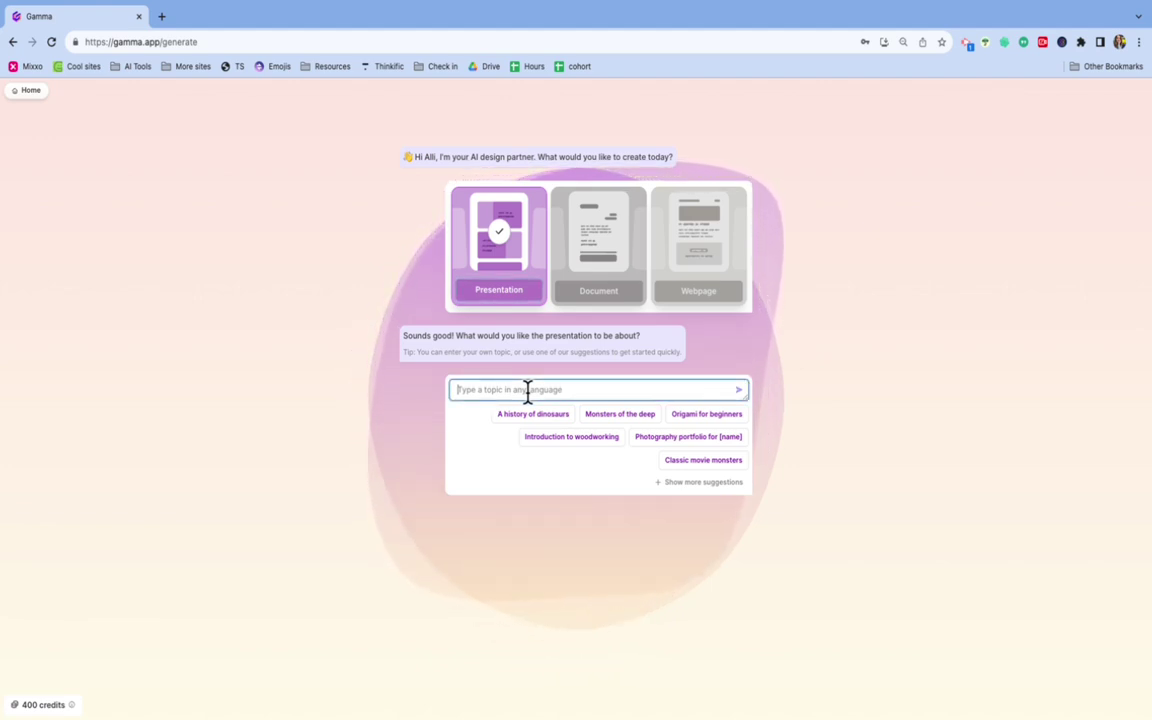
{"action": "type", "text": "Cybe"}
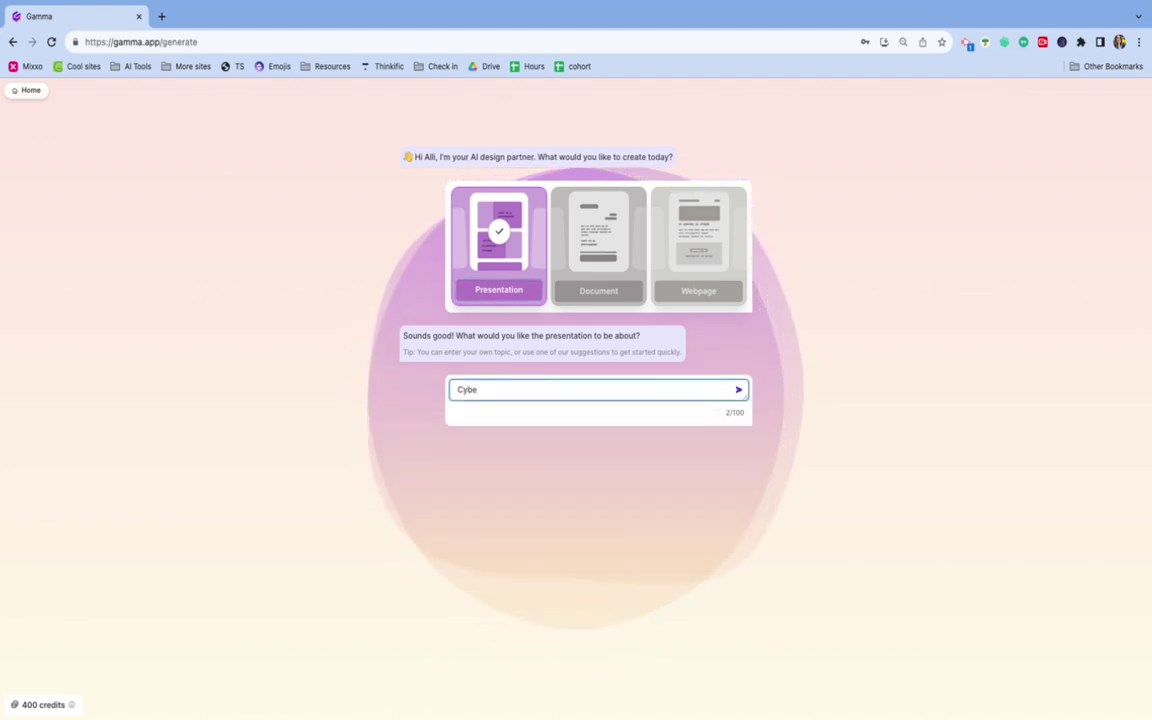
{"action": "type", "text": "r bullying"}
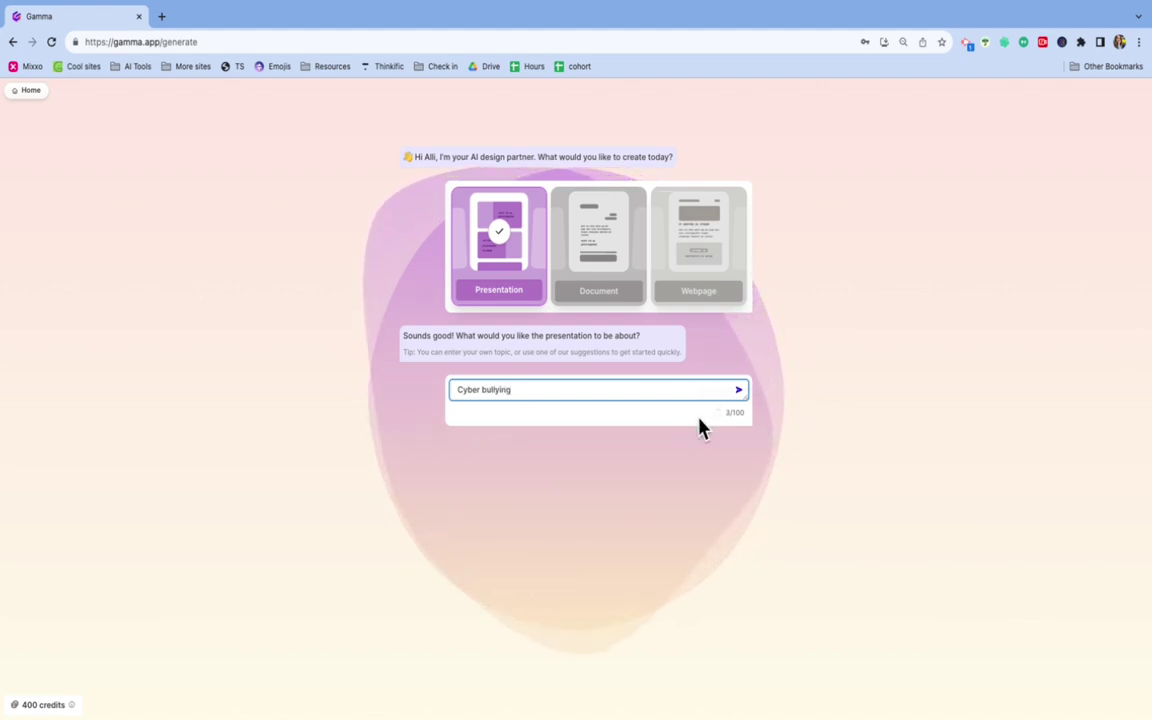
{"action": "mouse_move", "coordinate": [734, 413]}
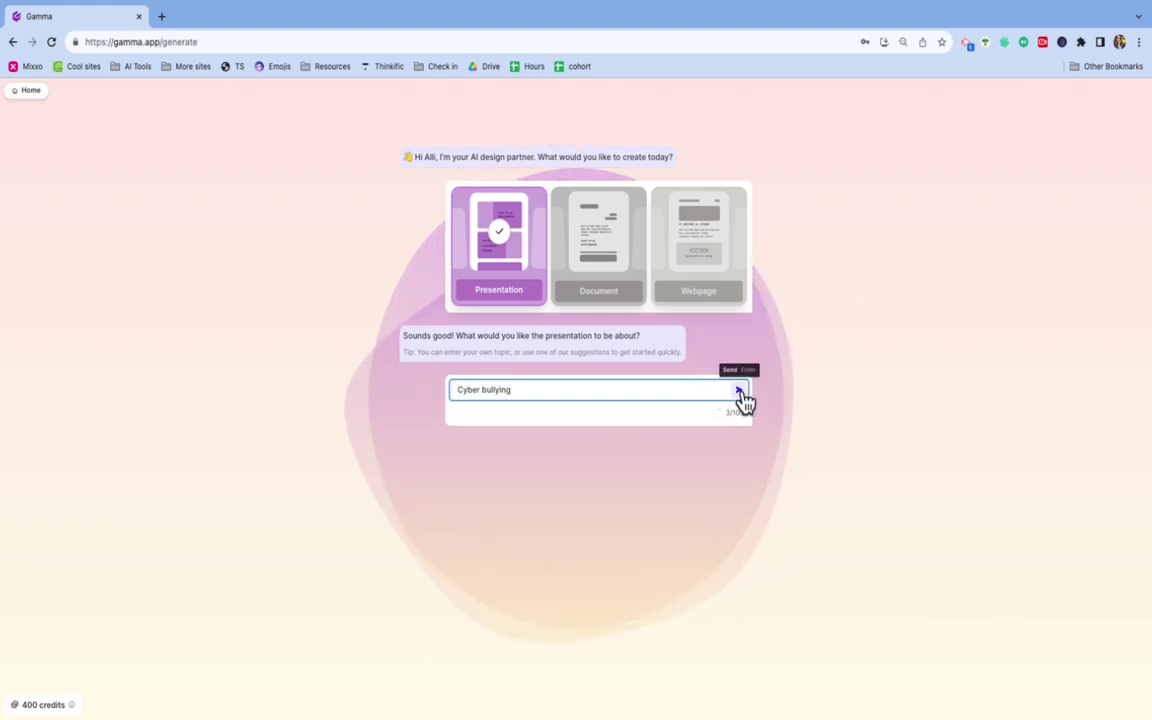
Generate the Cyber bullying outline and delete its Legal implications point.
{"action": "left_click", "coordinate": [739, 392]}
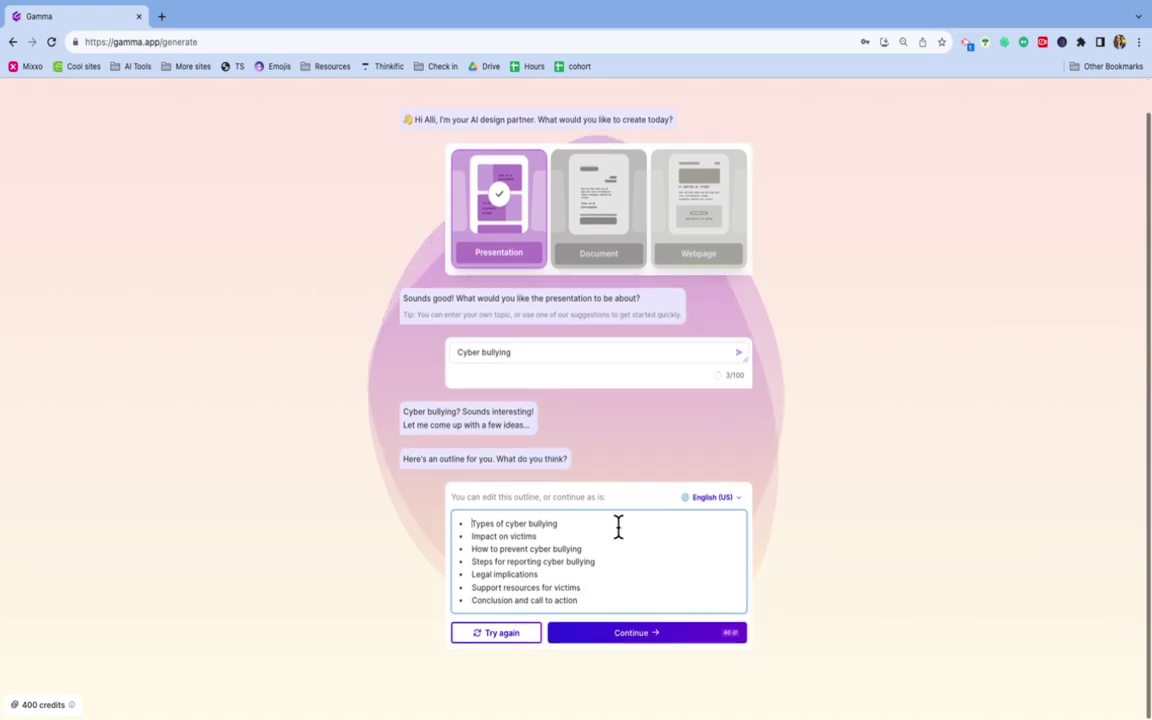
{"action": "double_click", "coordinate": [517, 575]}
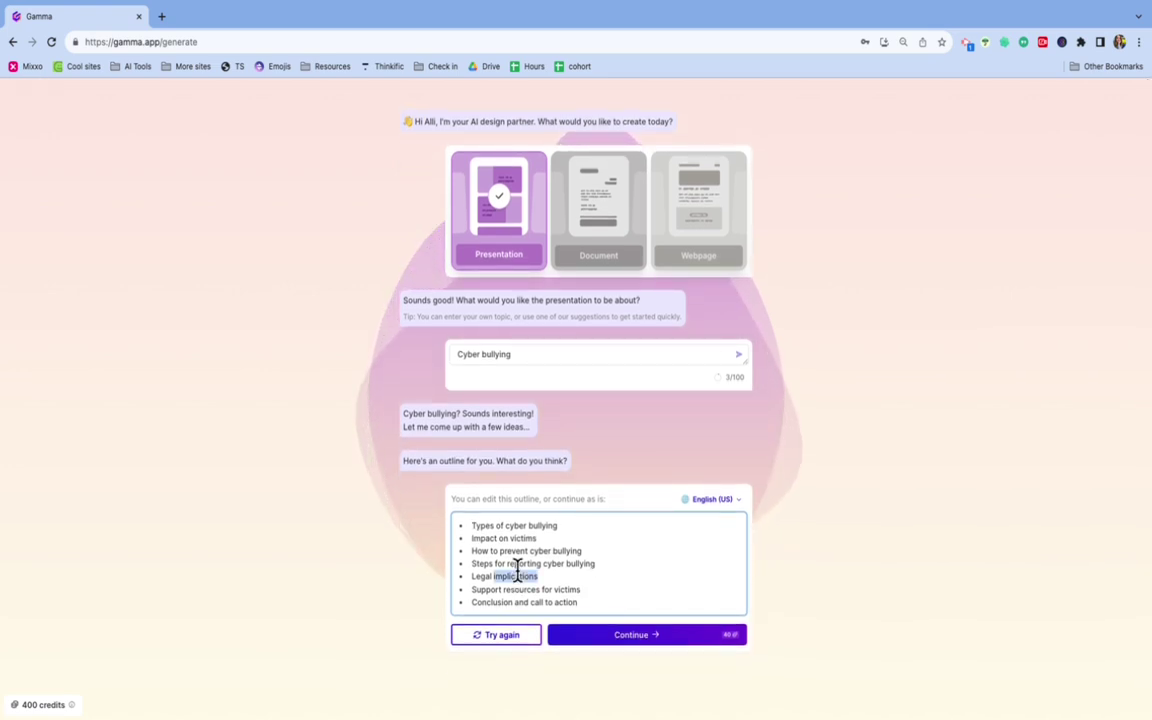
{"action": "key", "text": "BackSpace"}
{"action": "key", "text": "BackSpace"}
{"action": "key", "text": "BackSpace"}
{"action": "key", "text": "BackSpace"}
{"action": "key", "text": "BackSpace"}
{"action": "key", "text": "BackSpace"}
{"action": "key", "text": "BackSpace"}
{"action": "key", "text": "Return"}
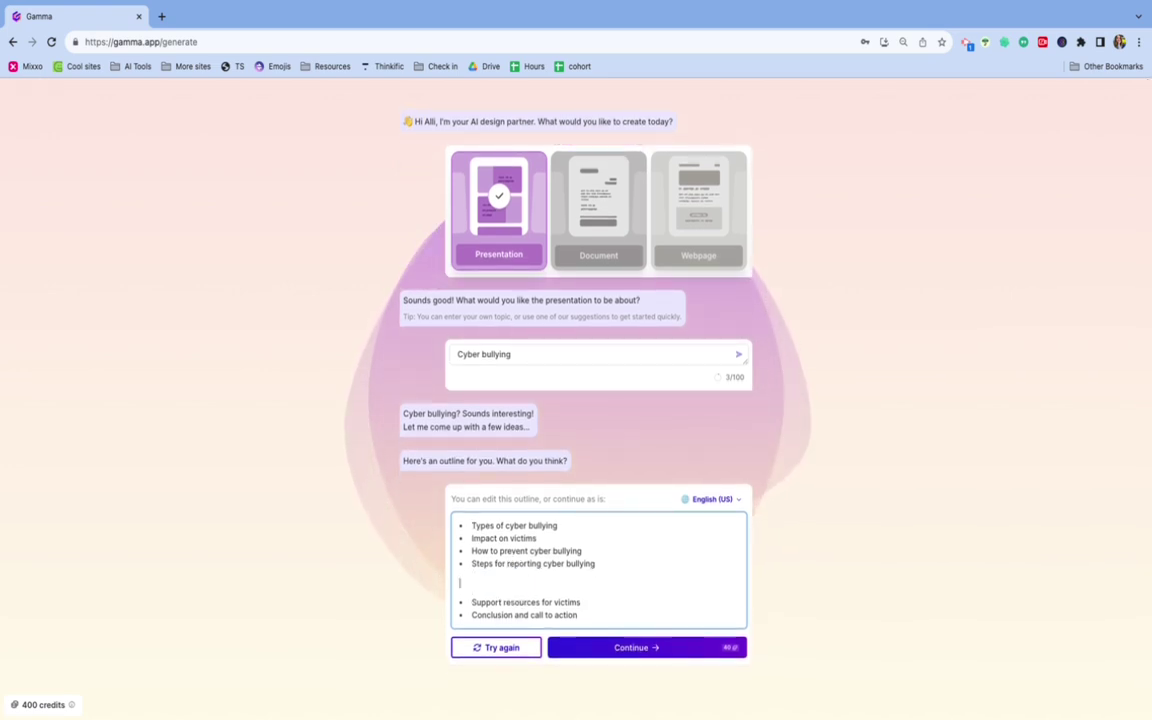
{"action": "key", "text": "BackSpace"}
{"action": "key", "text": "BackSpace"}
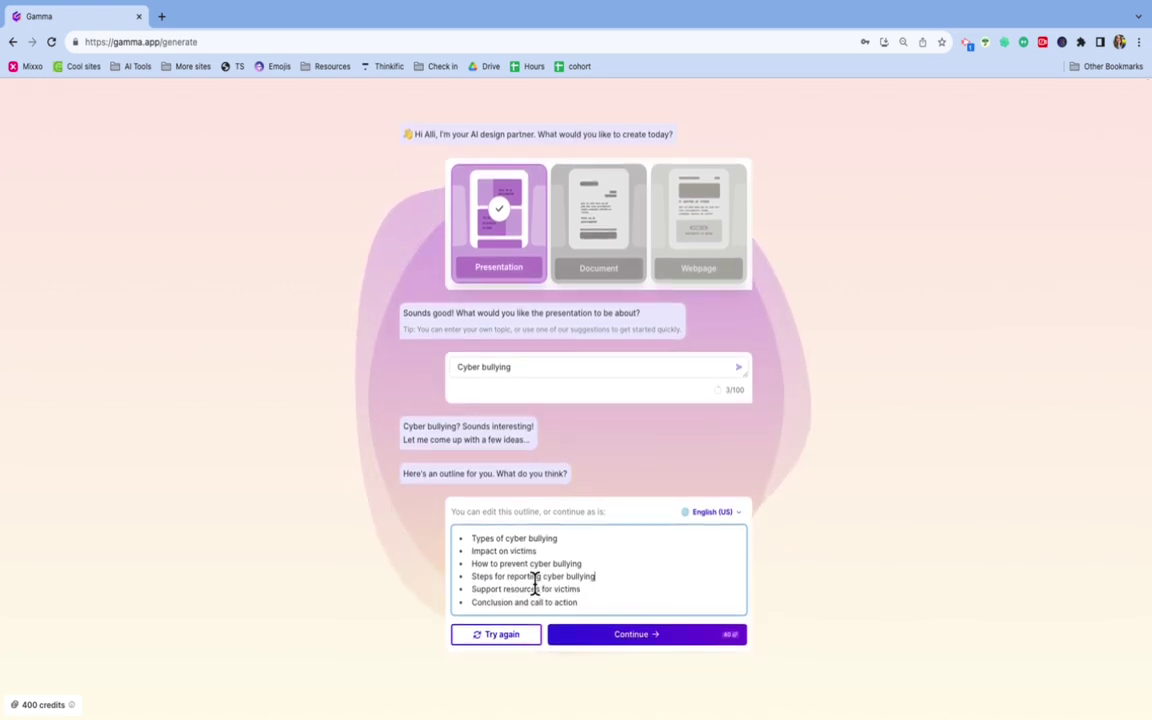
Reword the support point to 'Support for bystander', fixing the misspelling from suggestions.
{"action": "left_click_drag", "start_coordinate": [503, 589], "coordinate": [614, 594]}
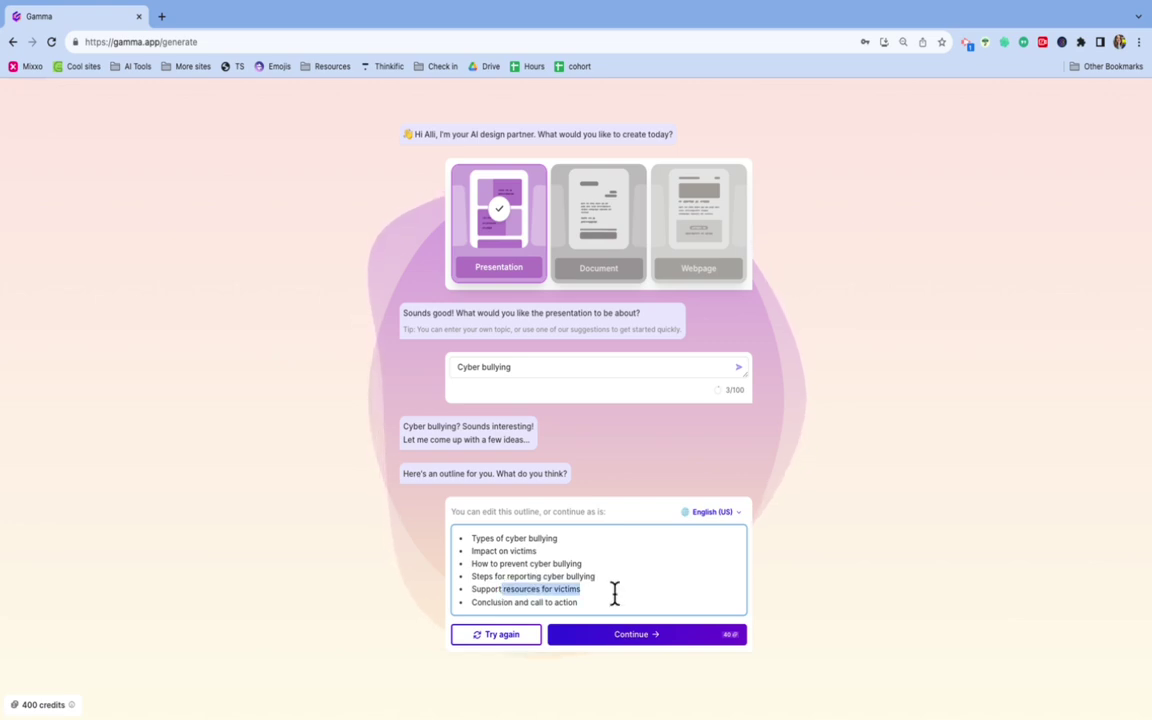
{"action": "key", "text": "BackSpace"}
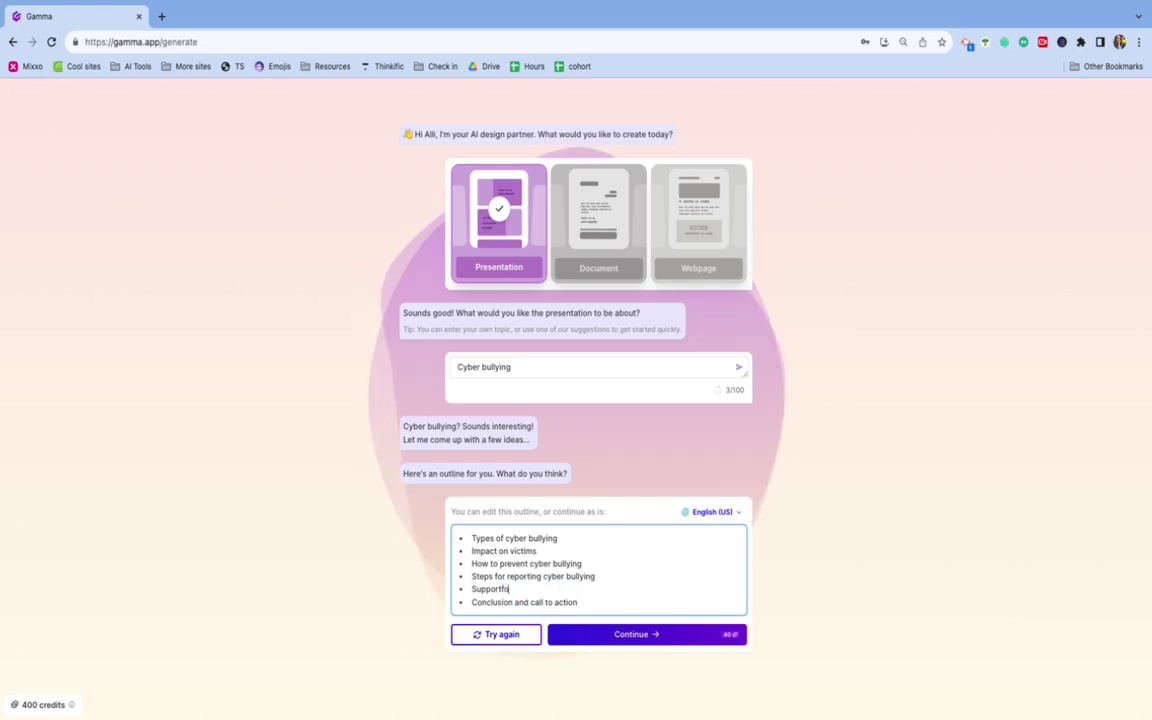
{"action": "type", "text": "for bydtander"}
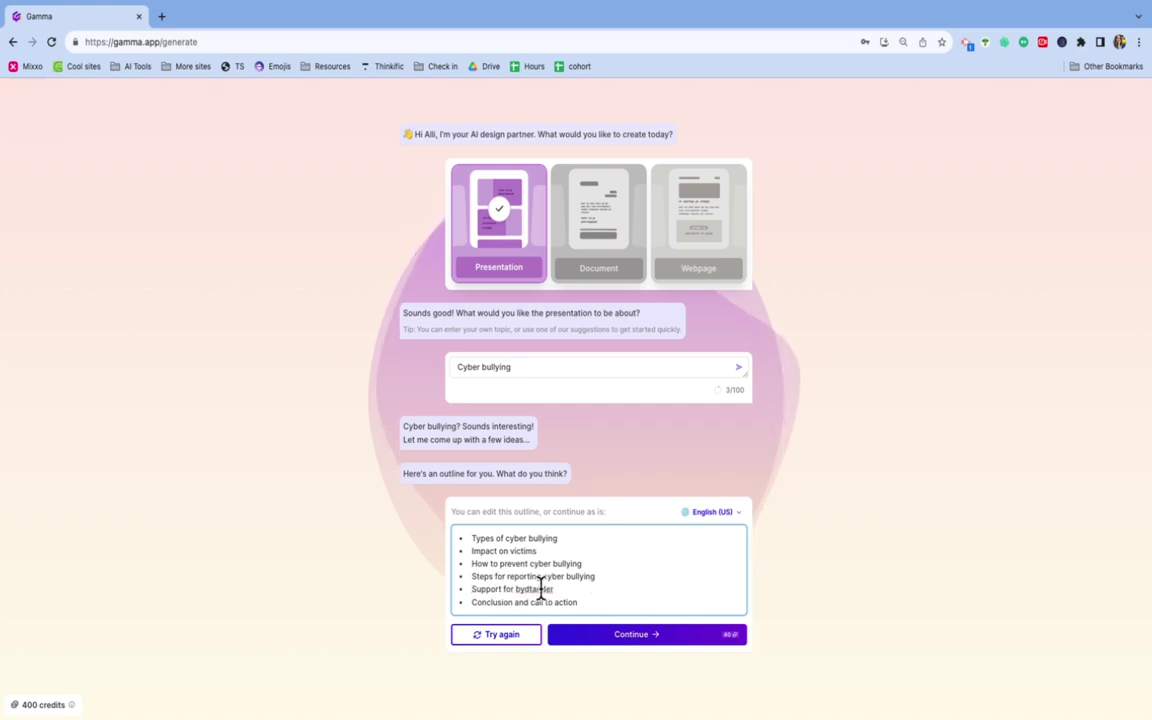
{"action": "right_click", "coordinate": [540, 590]}
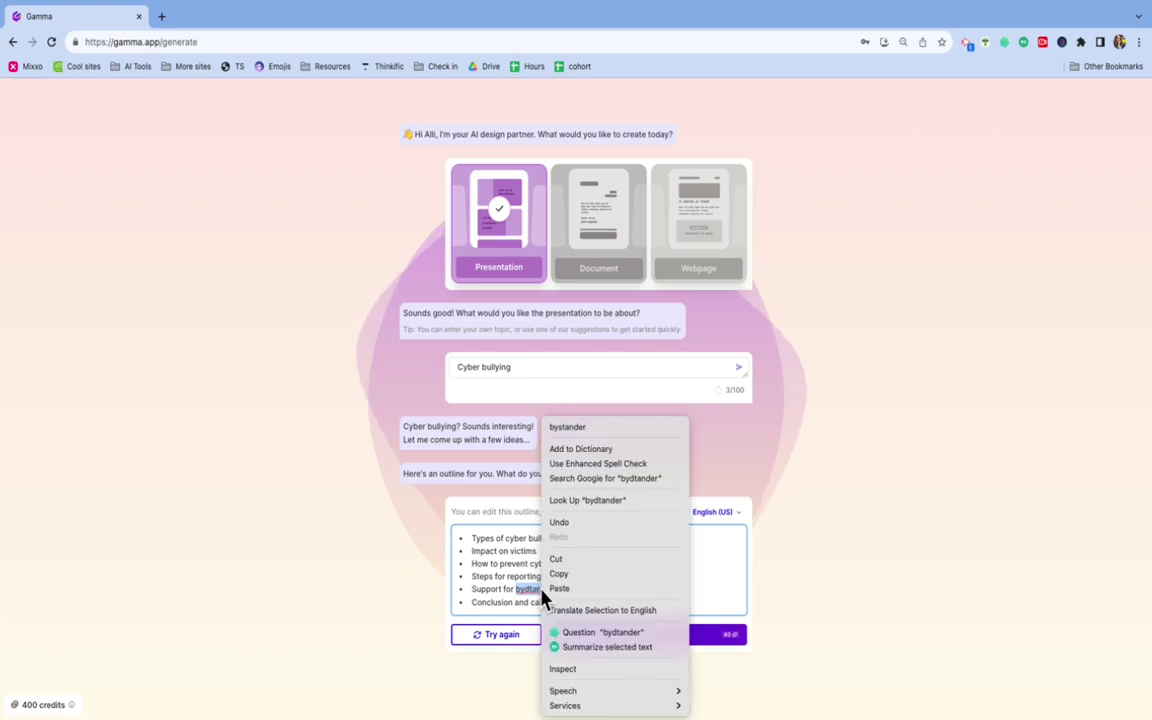
{"action": "left_click", "coordinate": [581, 429]}
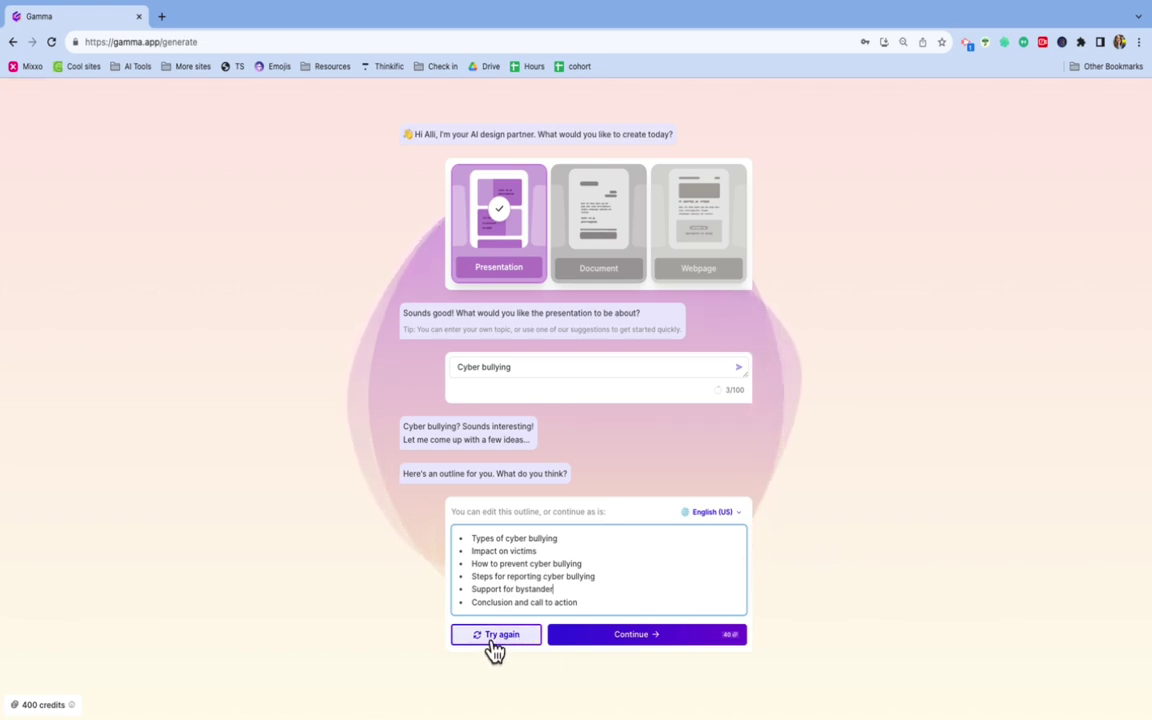
Accept the outline and apply the pink and purple Gamma theme to the deck.
{"action": "left_click", "coordinate": [624, 637]}
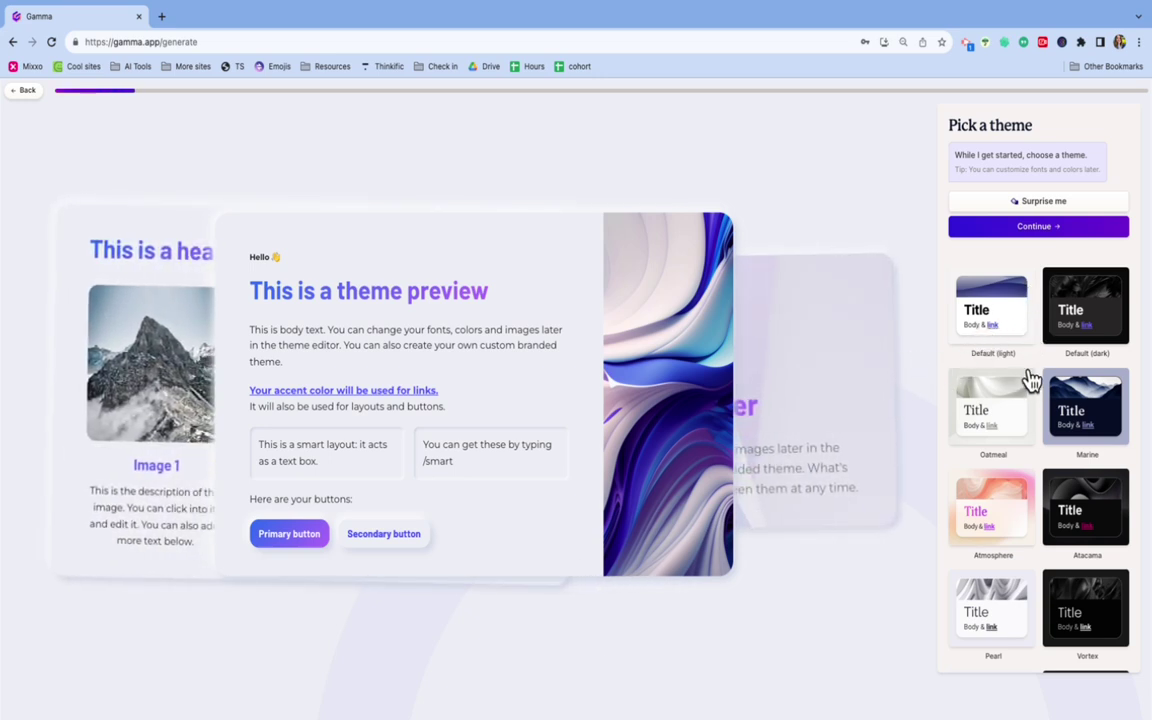
{"action": "scroll", "coordinate": [1031, 380], "scroll_direction": "down", "scroll_amount": 8}
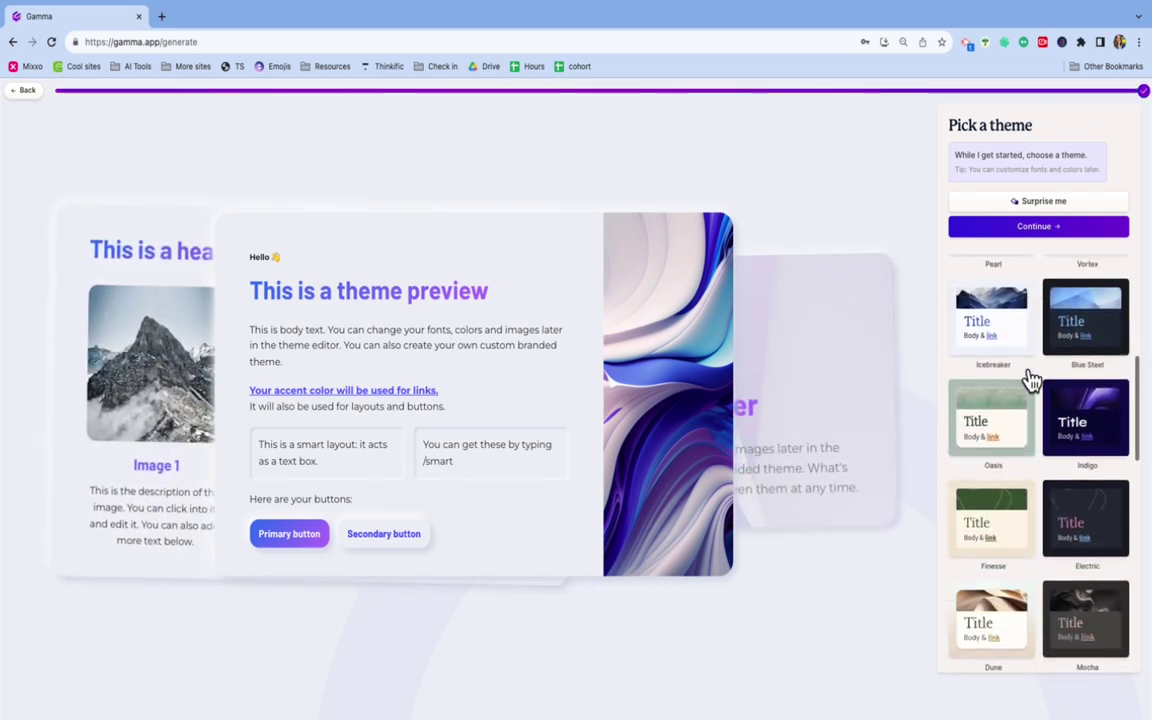
{"action": "scroll", "coordinate": [1031, 380], "scroll_direction": "down", "scroll_amount": 8}
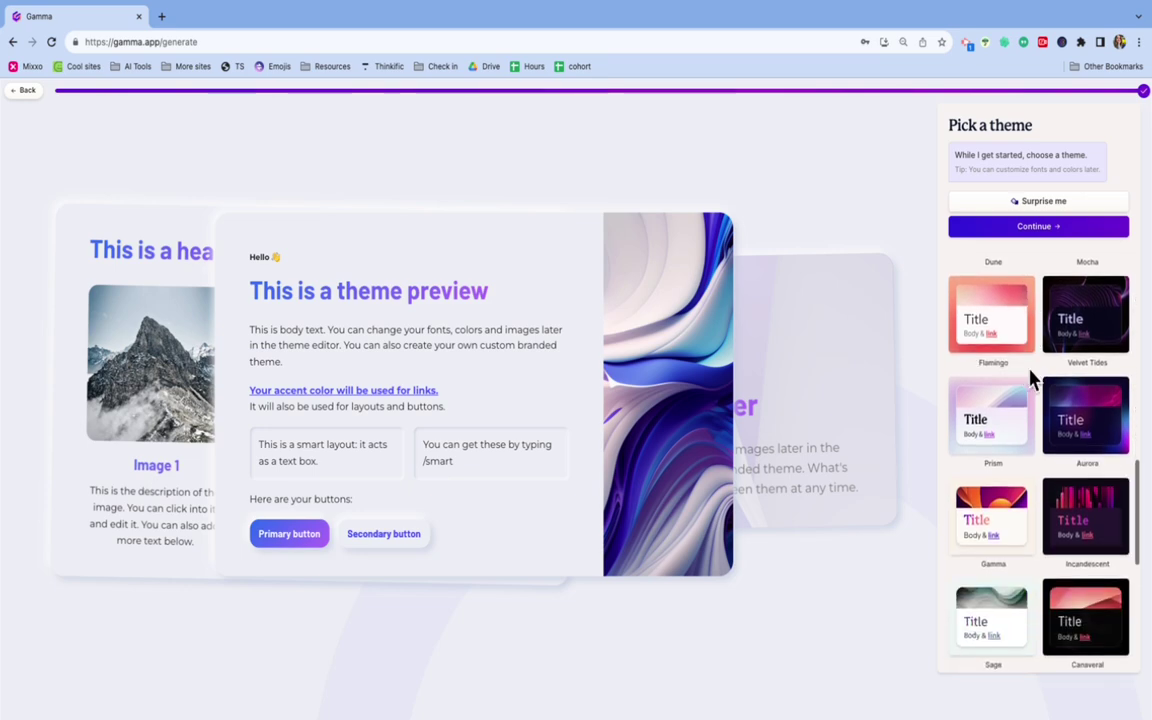
{"action": "scroll", "coordinate": [1031, 380], "scroll_direction": "down", "scroll_amount": 2}
{"action": "left_click", "coordinate": [998, 440]}
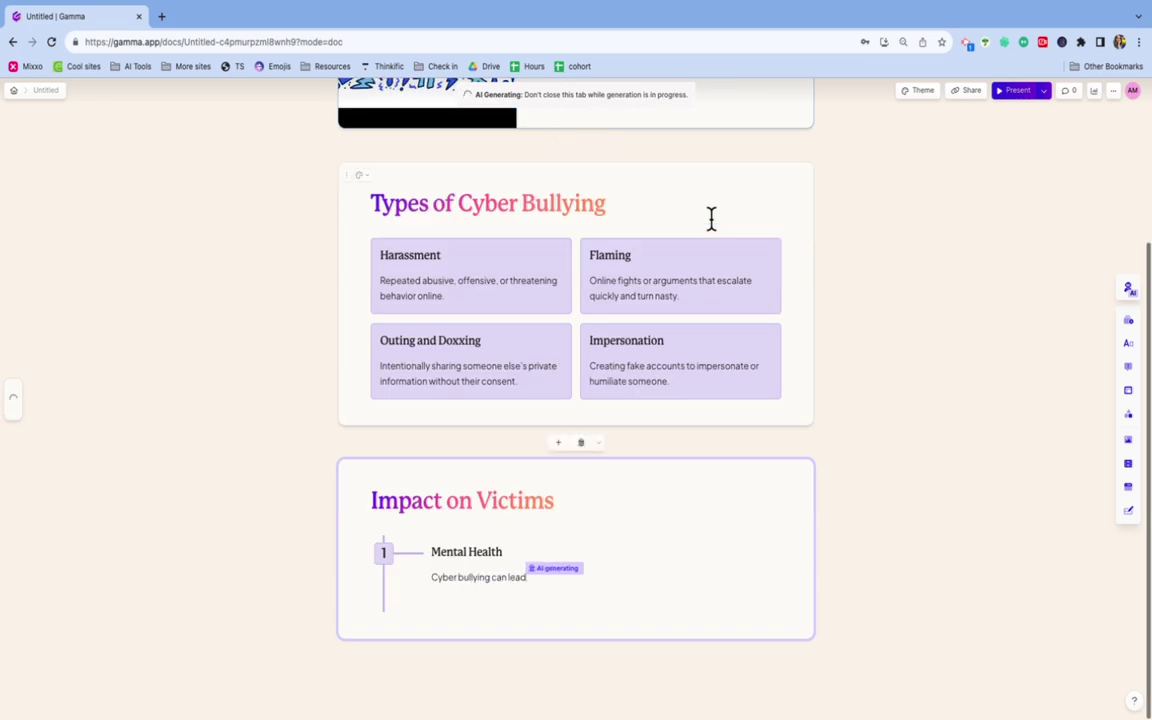
Scroll through the deck past How to Prevent Cyber Bullying, then back to Impact on Victims.
{"action": "scroll", "coordinate": [711, 219], "scroll_direction": "up", "scroll_amount": 5}
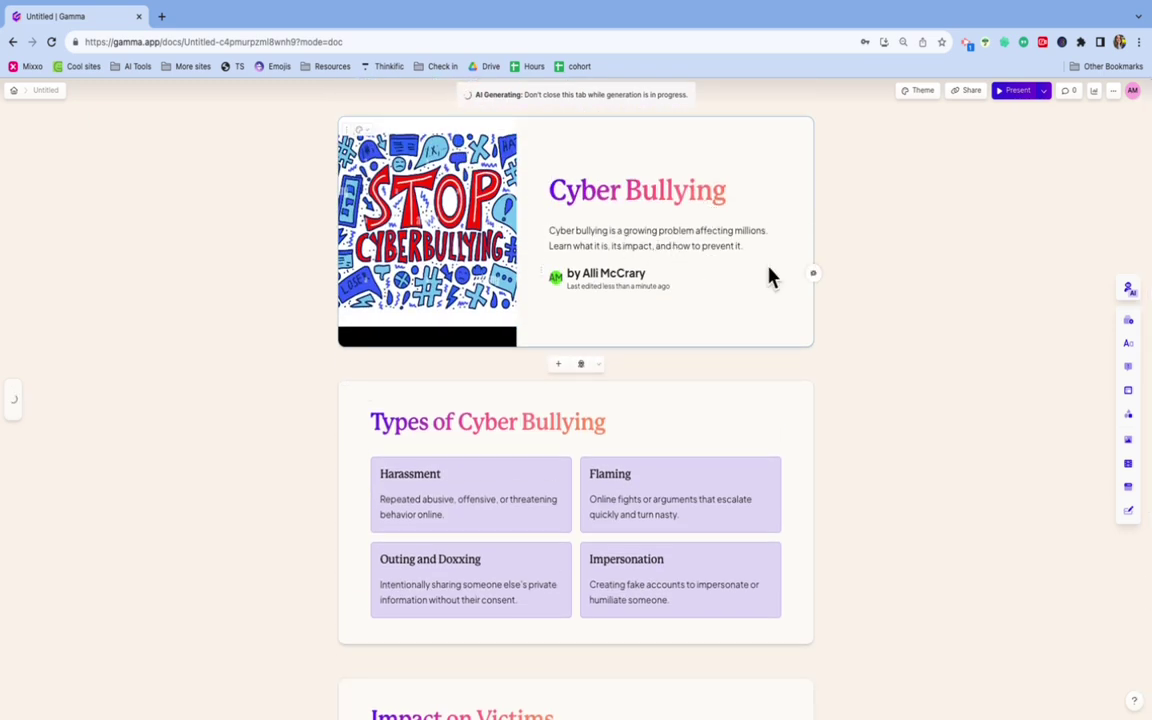
{"action": "scroll", "coordinate": [745, 258], "scroll_direction": "down", "scroll_amount": 1}
{"action": "scroll", "coordinate": [745, 258], "scroll_direction": "down", "scroll_amount": 3}
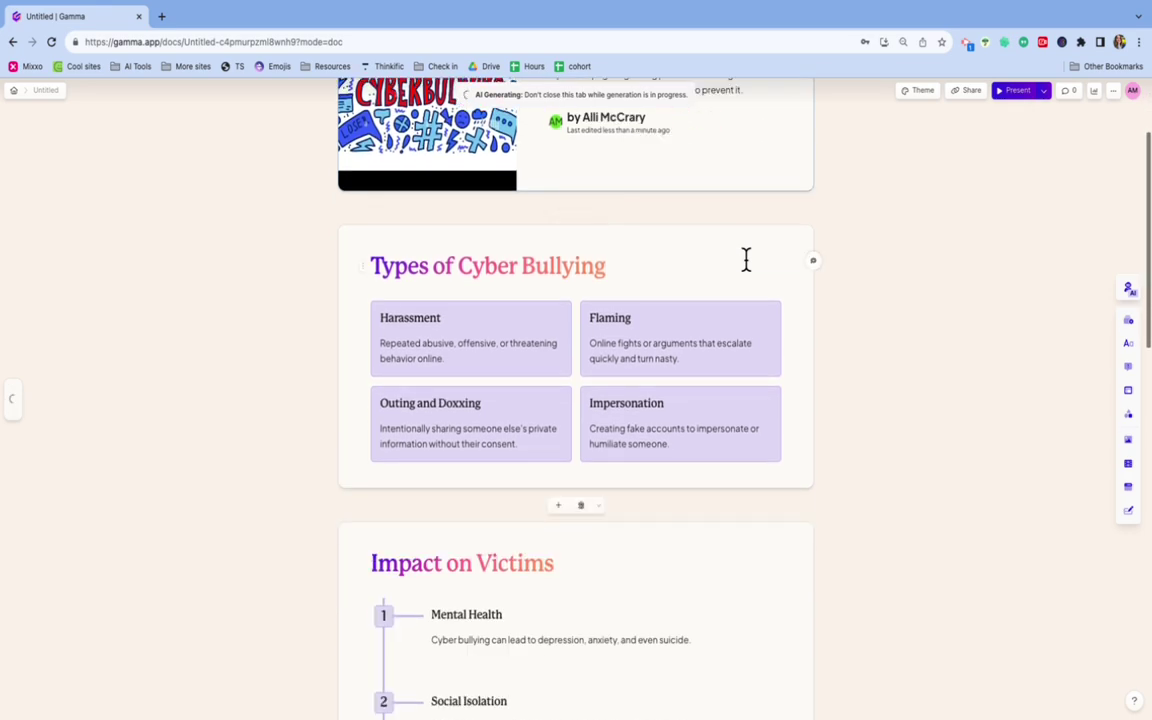
{"action": "scroll", "coordinate": [745, 258], "scroll_direction": "down", "scroll_amount": 2}
{"action": "scroll", "coordinate": [745, 258], "scroll_direction": "down", "scroll_amount": 6}
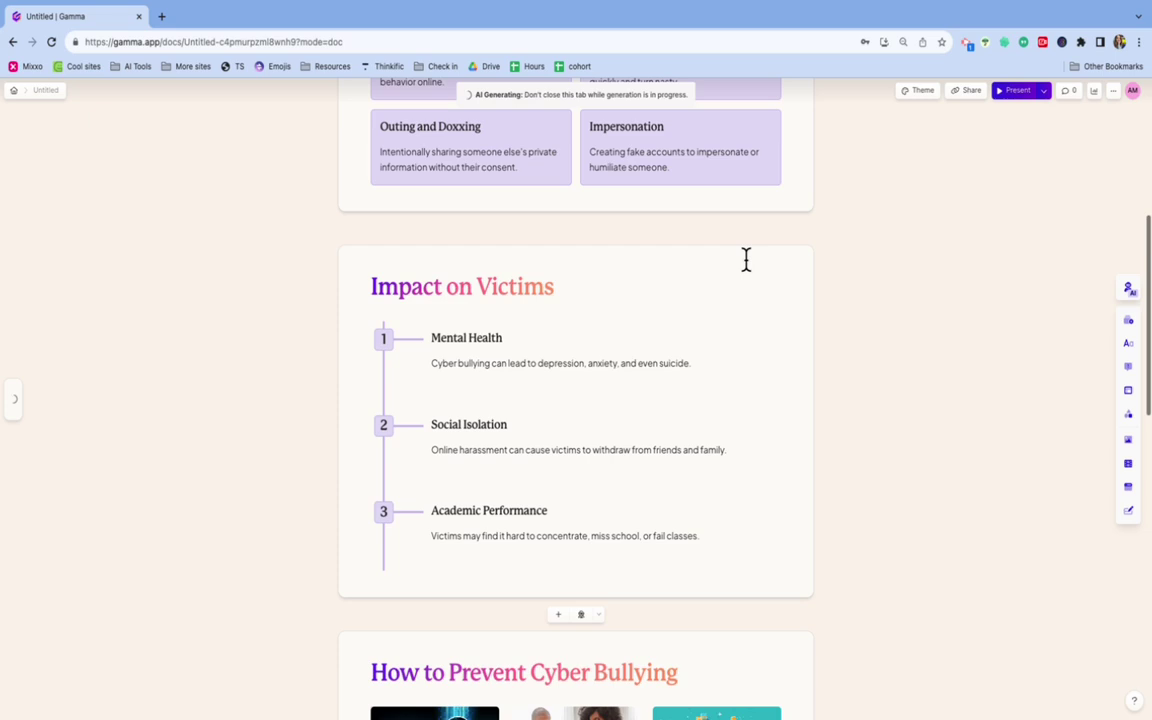
{"action": "scroll", "coordinate": [745, 258], "scroll_direction": "up", "scroll_amount": 5}
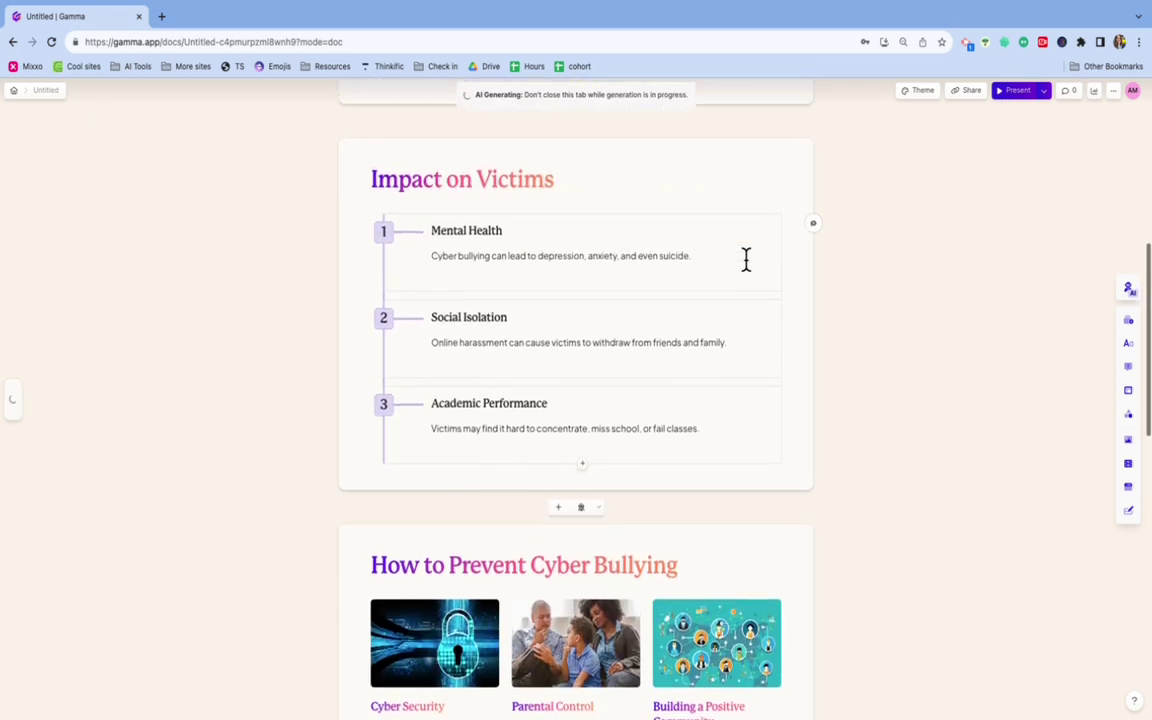
{"action": "scroll", "coordinate": [747, 268], "scroll_direction": "up", "scroll_amount": 3}
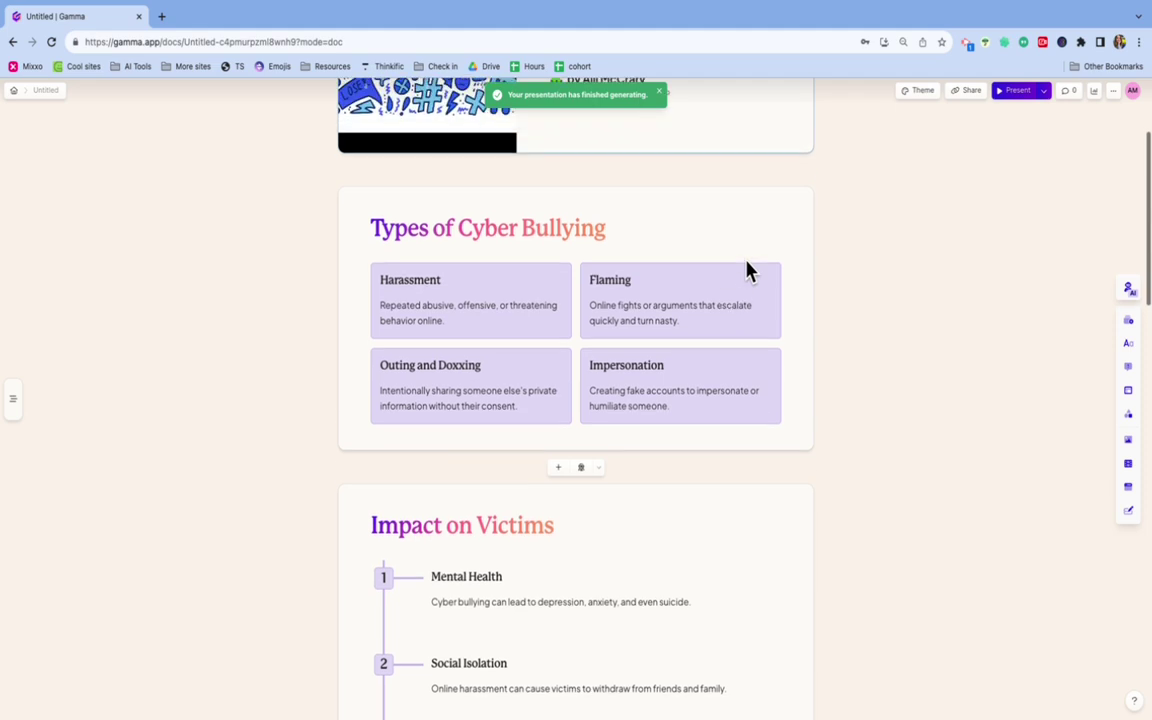
{"action": "scroll", "coordinate": [745, 262], "scroll_direction": "down", "scroll_amount": 2}
{"action": "scroll", "coordinate": [745, 258], "scroll_direction": "down", "scroll_amount": 7}
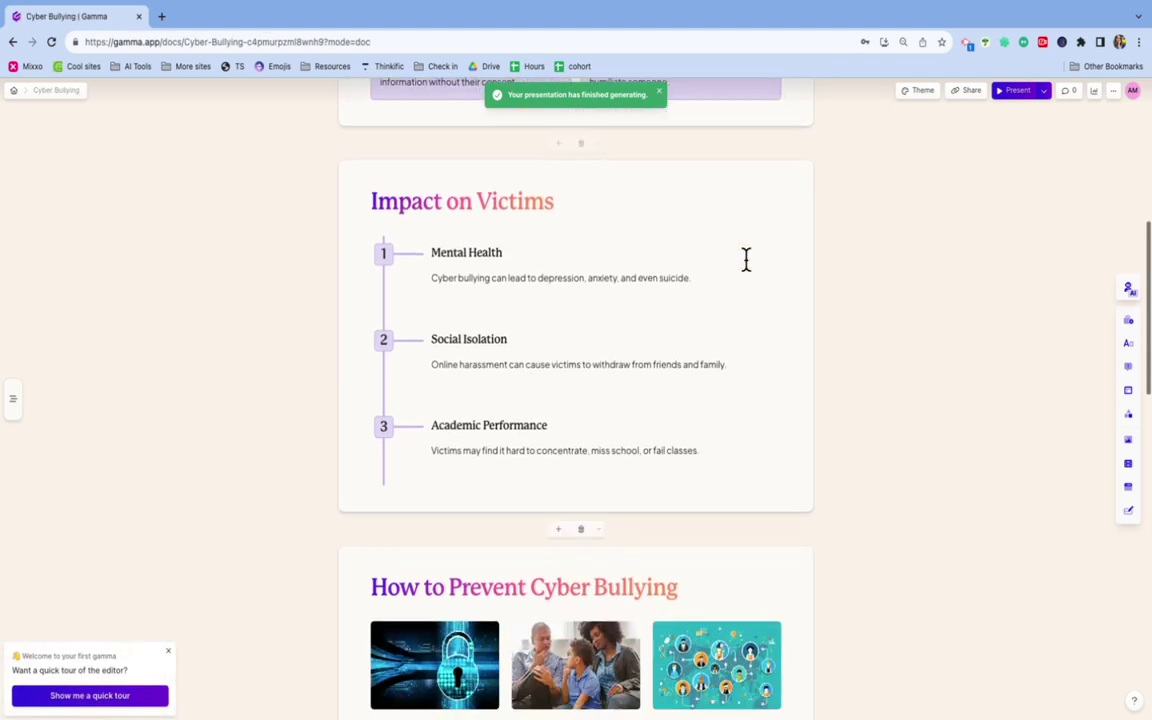
{"action": "scroll", "coordinate": [745, 258], "scroll_direction": "down", "scroll_amount": 6}
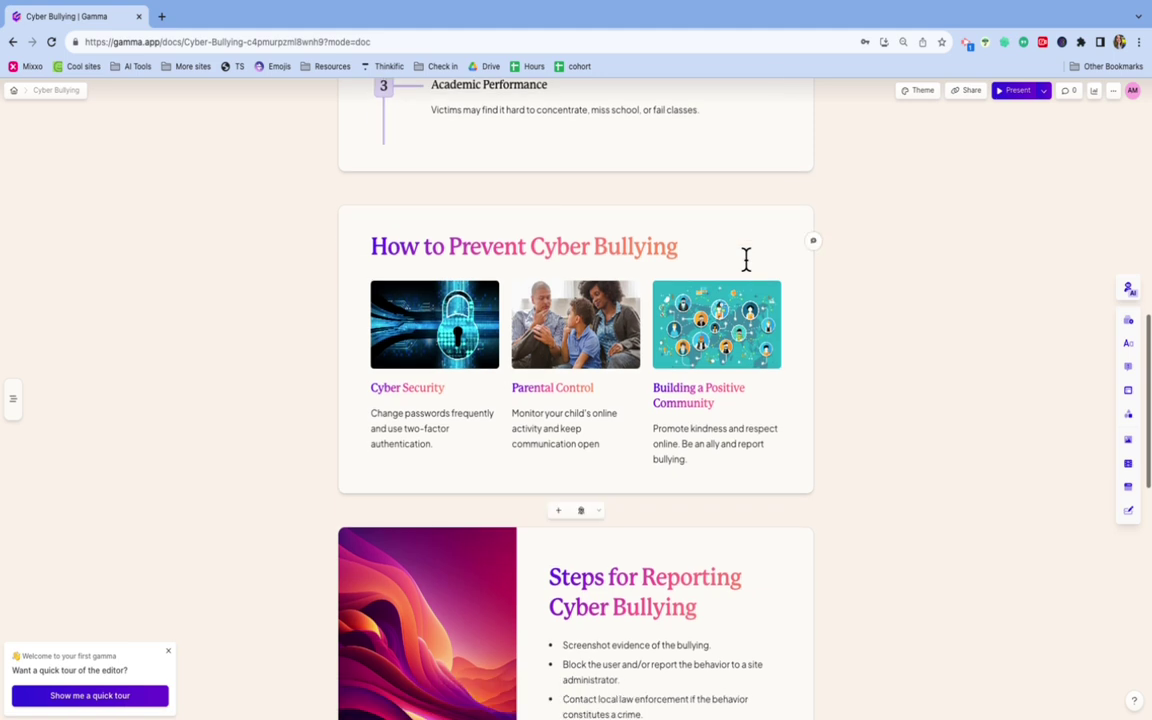
{"action": "scroll", "coordinate": [748, 268], "scroll_direction": "down", "scroll_amount": 6}
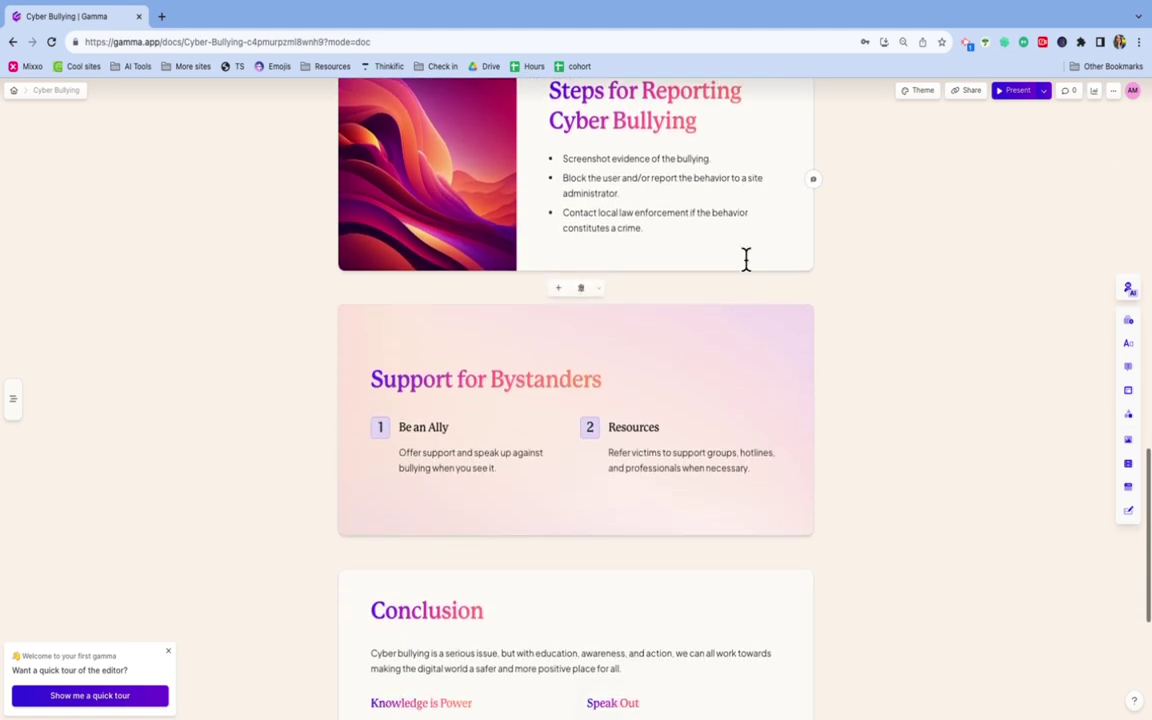
{"action": "scroll", "coordinate": [745, 258], "scroll_direction": "up", "scroll_amount": 20}
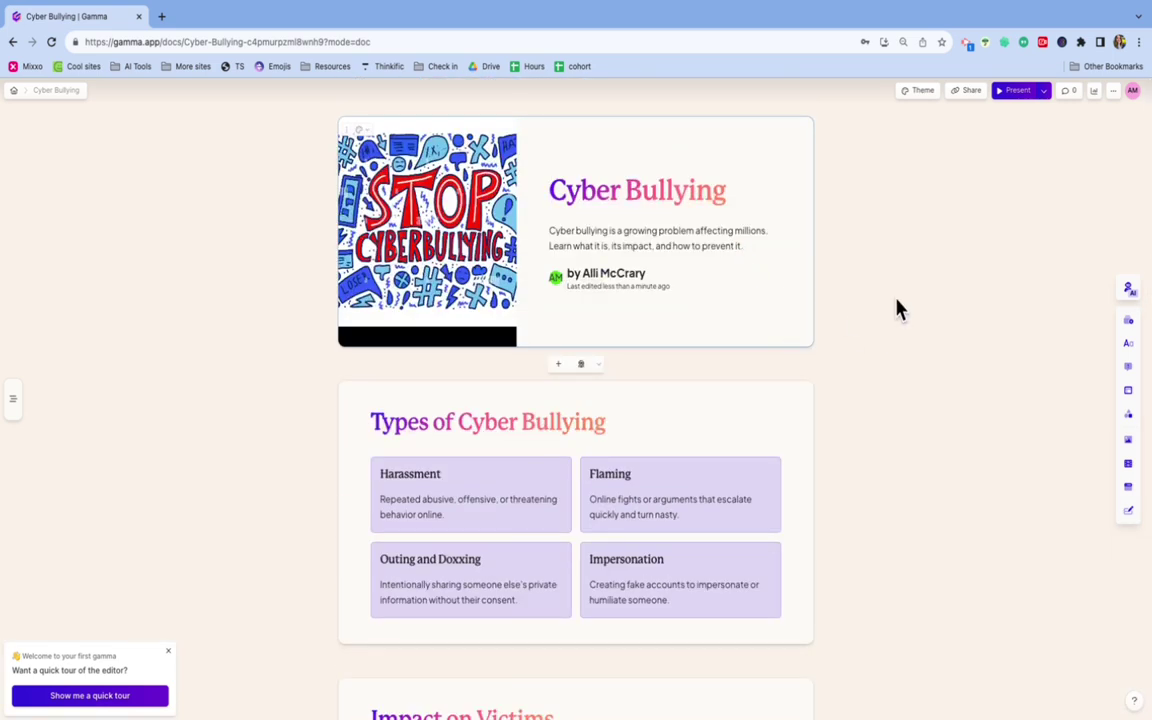
{"action": "scroll", "coordinate": [868, 345], "scroll_direction": "down", "scroll_amount": 3}
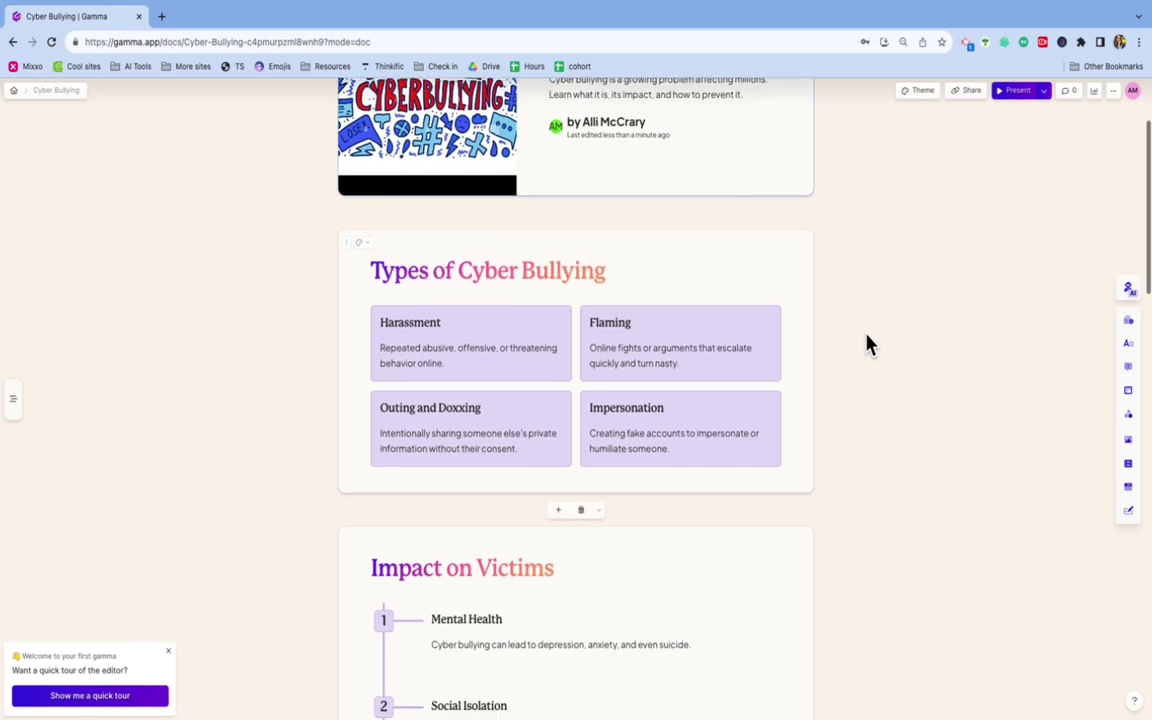
{"action": "scroll", "coordinate": [868, 345], "scroll_direction": "down", "scroll_amount": 1}
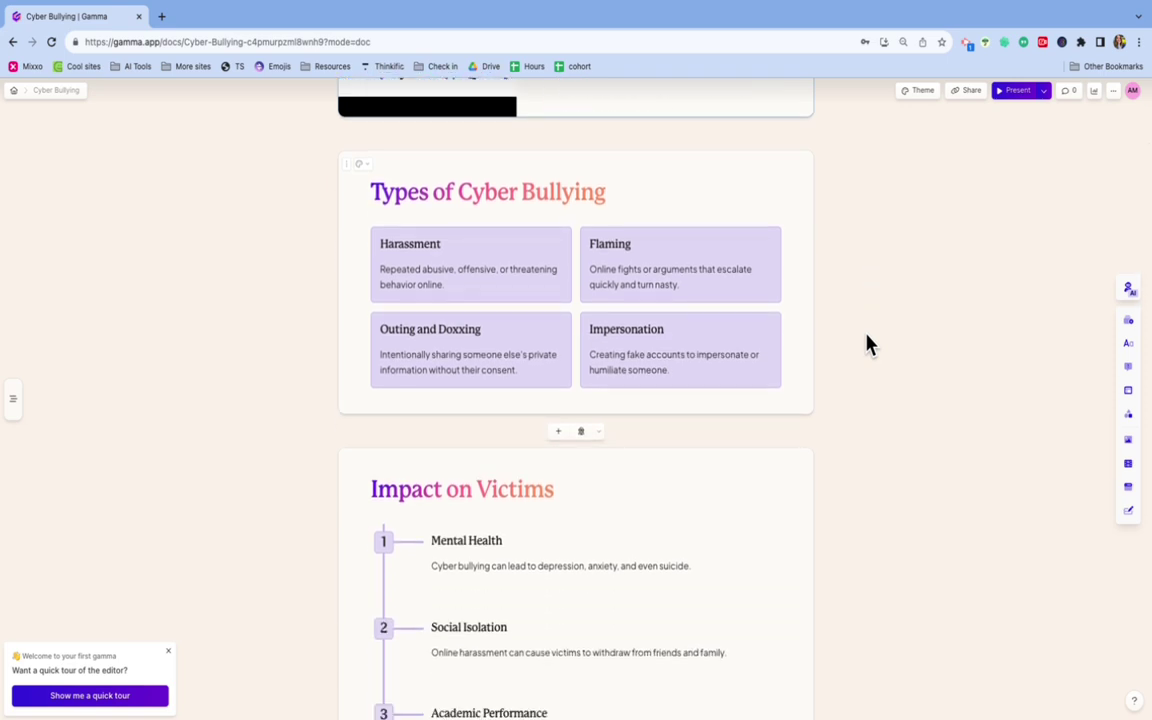
{"action": "scroll", "coordinate": [868, 345], "scroll_direction": "down", "scroll_amount": 3}
{"action": "scroll", "coordinate": [868, 345], "scroll_direction": "down", "scroll_amount": 5}
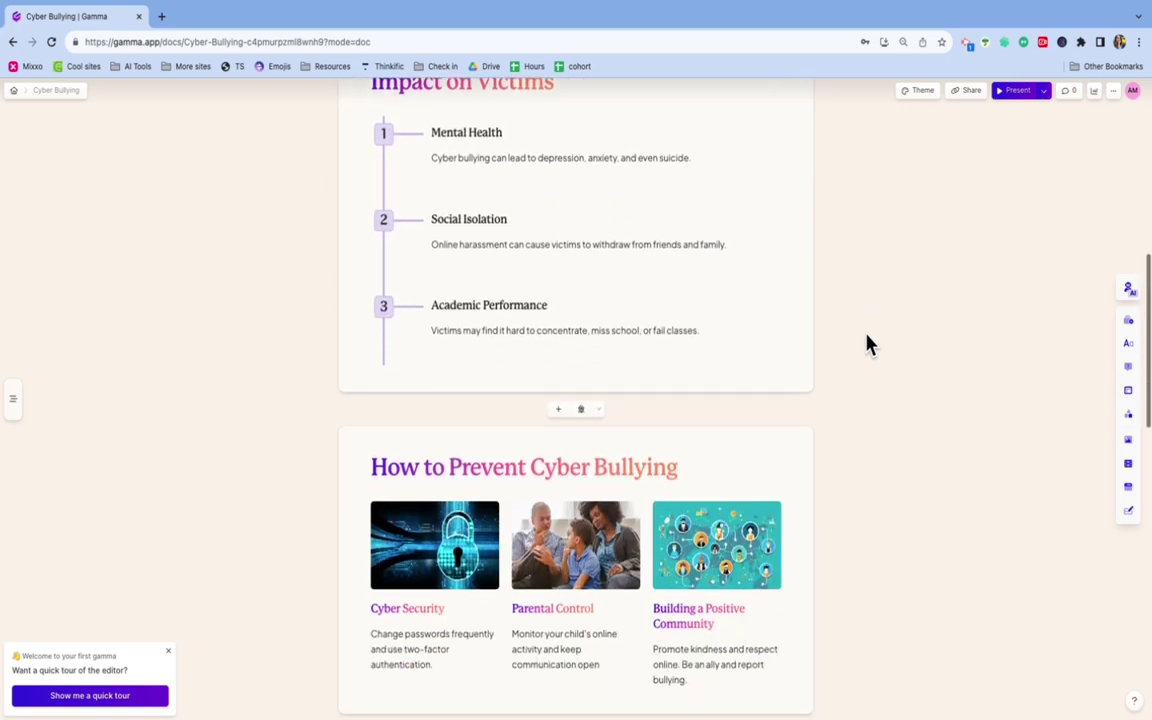
{"action": "scroll", "coordinate": [868, 345], "scroll_direction": "up", "scroll_amount": 1}
{"action": "scroll", "coordinate": [868, 345], "scroll_direction": "down", "scroll_amount": 1}
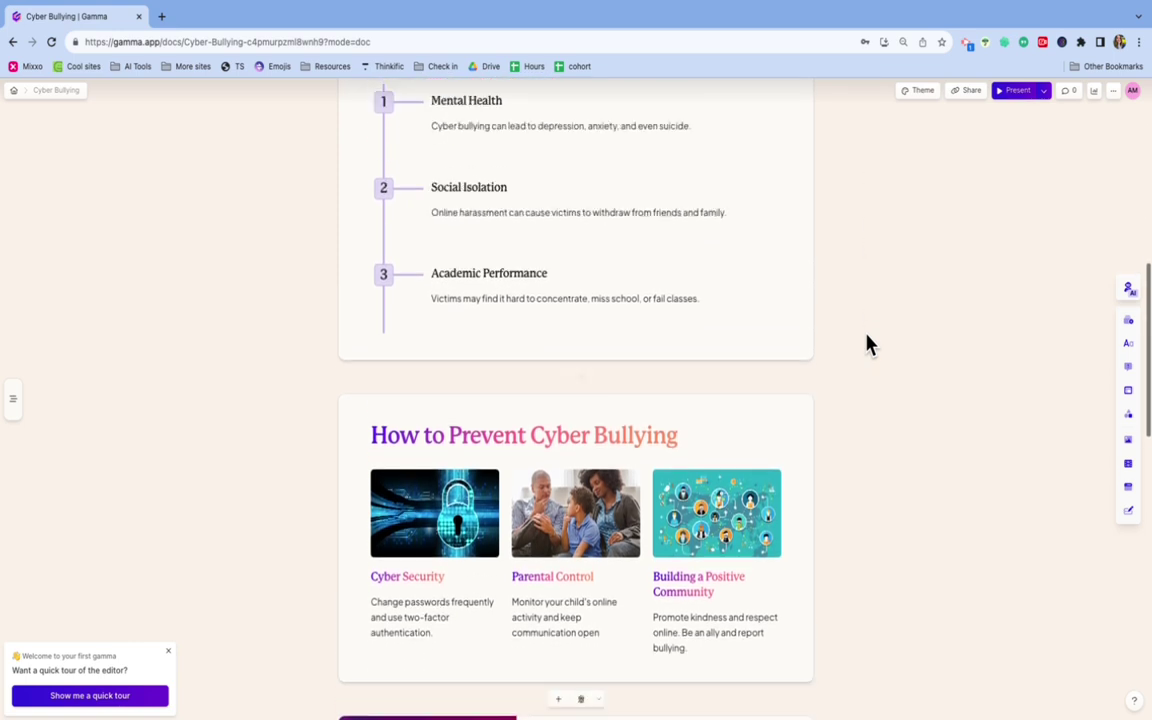
{"action": "scroll", "coordinate": [868, 345], "scroll_direction": "up", "scroll_amount": 1}
{"action": "scroll", "coordinate": [868, 345], "scroll_direction": "up", "scroll_amount": 6}
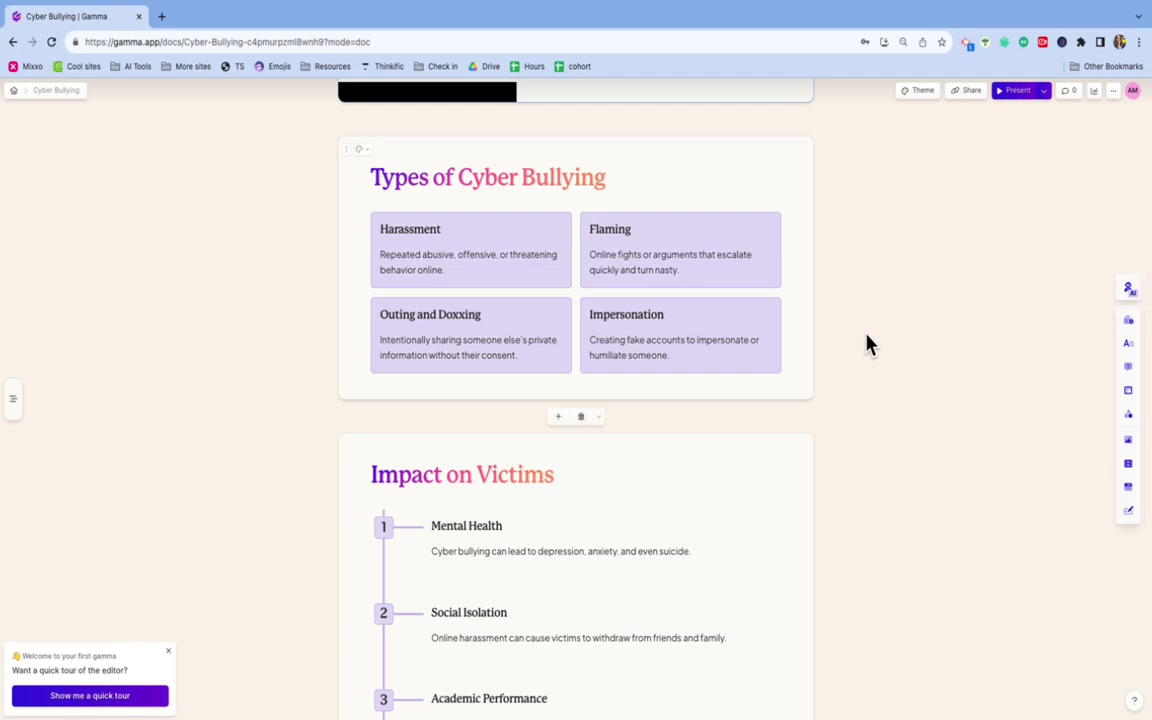
{"action": "scroll", "coordinate": [868, 345], "scroll_direction": "down", "scroll_amount": 4}
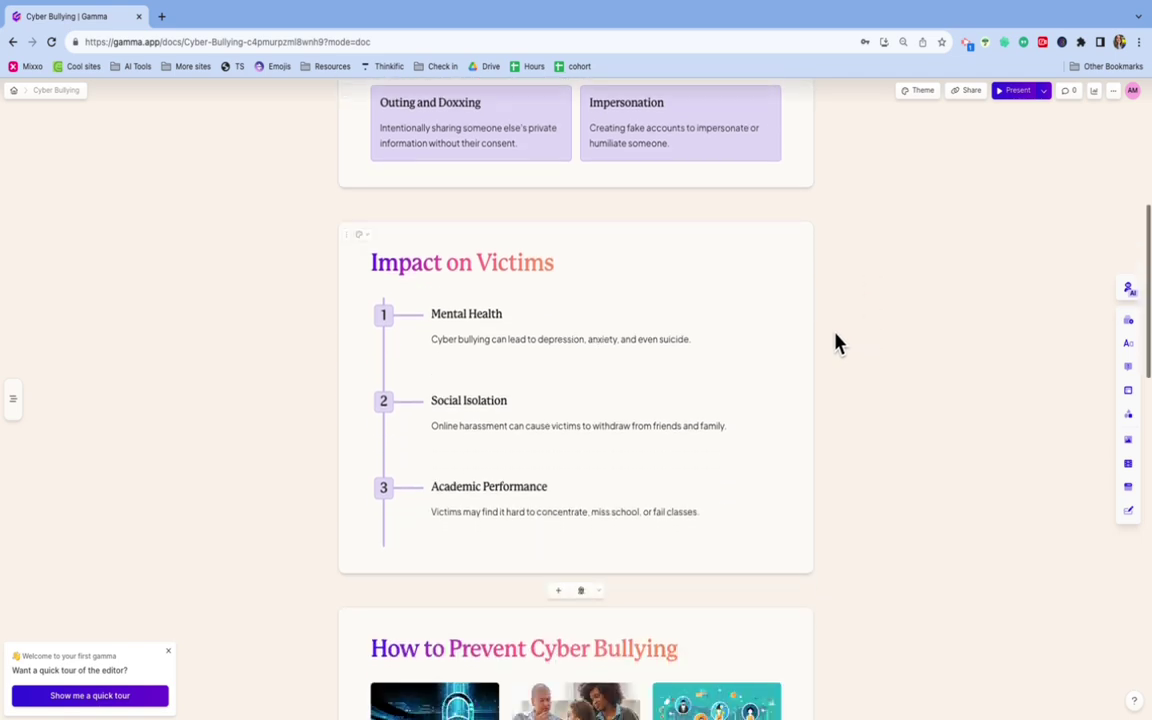
{"action": "scroll", "coordinate": [730, 328], "scroll_direction": "up", "scroll_amount": 2}
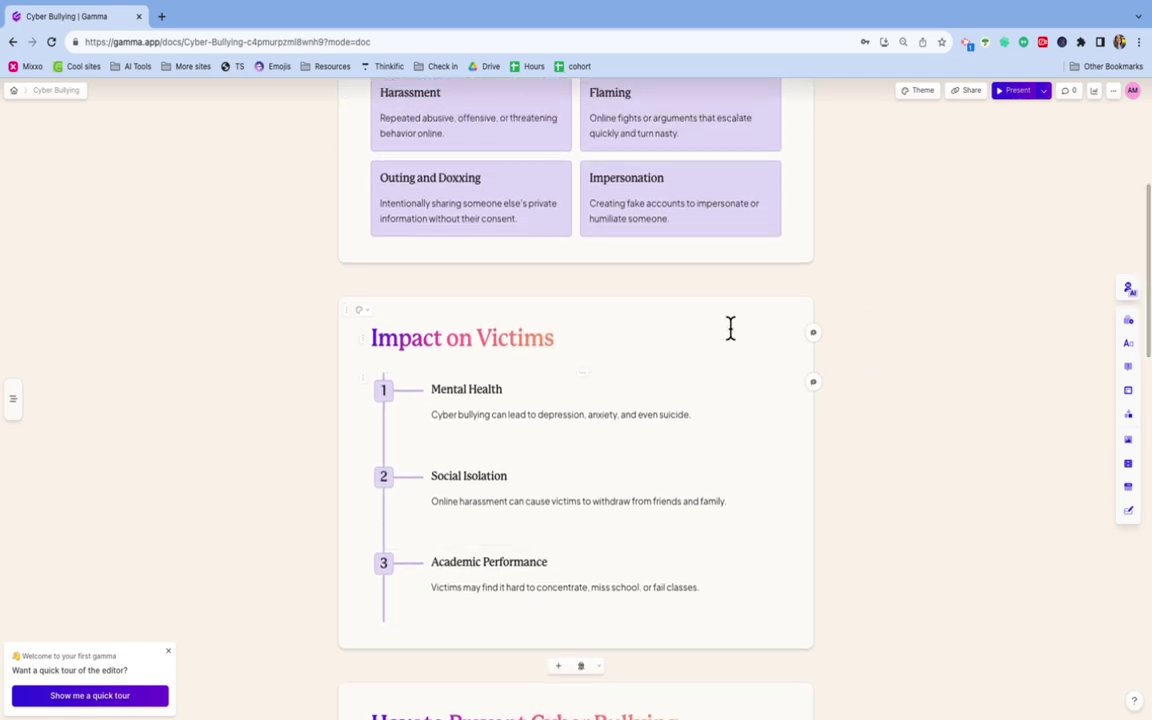
Have Edit with AI suggest images for the Impact on Victims card.
{"action": "left_click", "coordinate": [738, 349]}
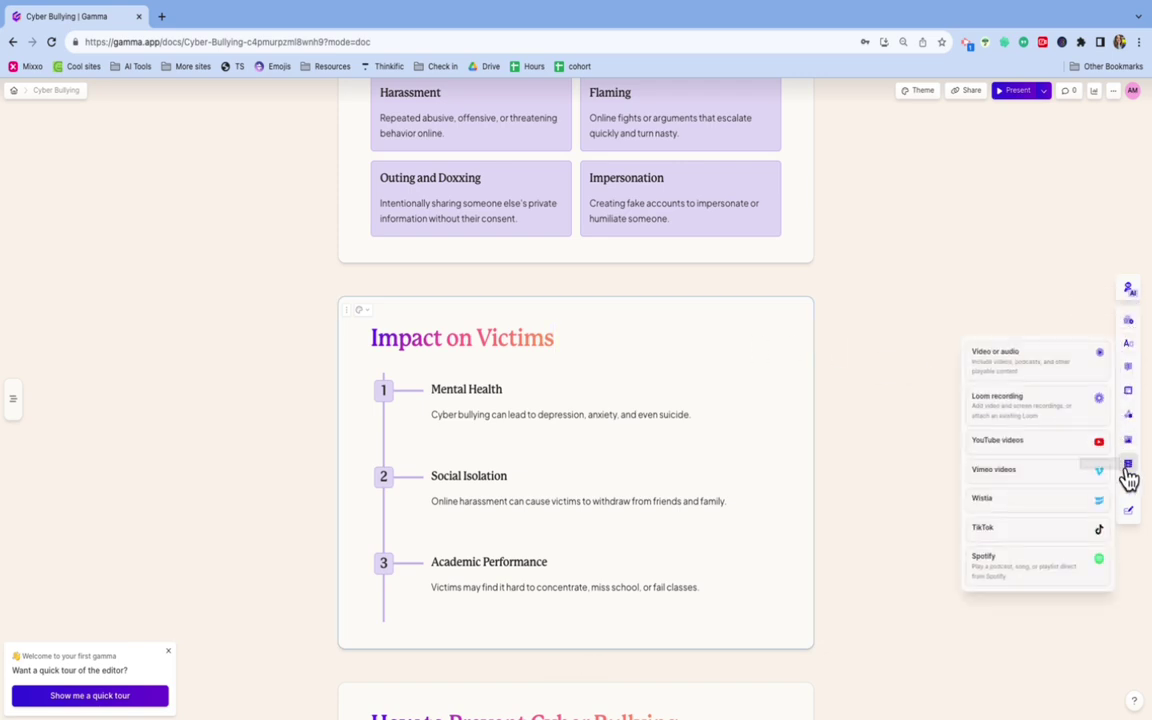
{"action": "left_click", "coordinate": [1128, 290]}
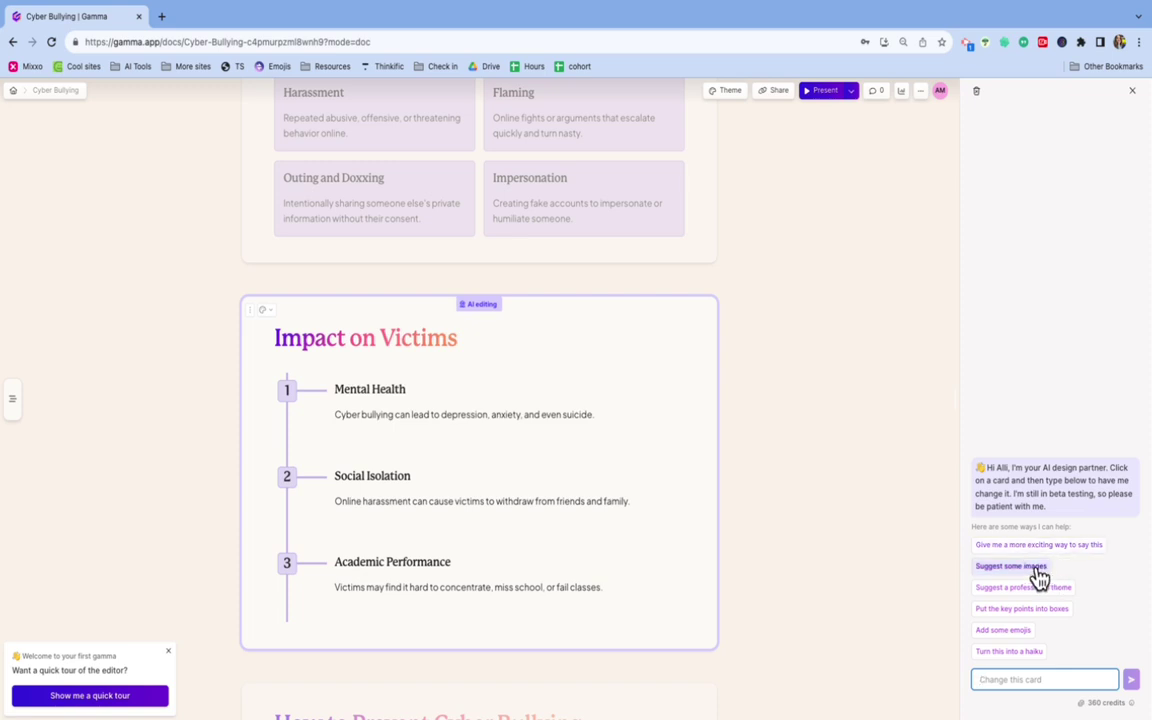
{"action": "left_click", "coordinate": [1037, 568]}
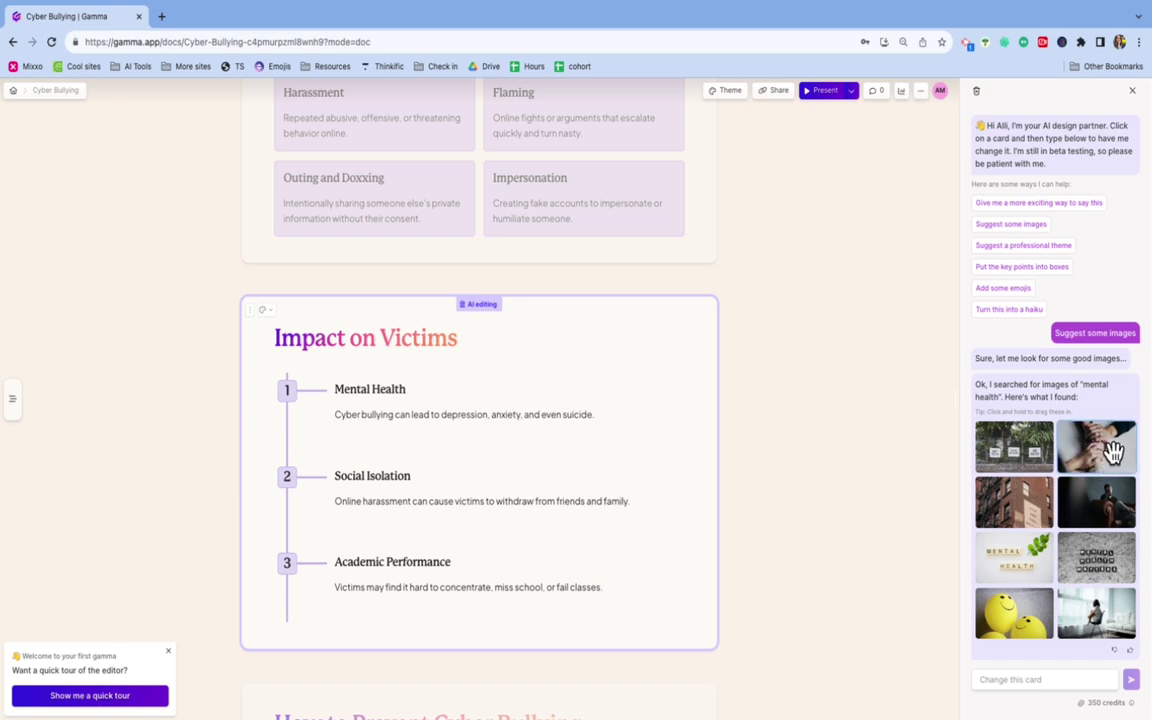
Place the suggested joined-hands photo on the right side of the card.
{"action": "left_click_drag", "start_coordinate": [1113, 452], "coordinate": [656, 391]}
{"action": "left_click_drag", "start_coordinate": [1088, 450], "coordinate": [672, 368]}
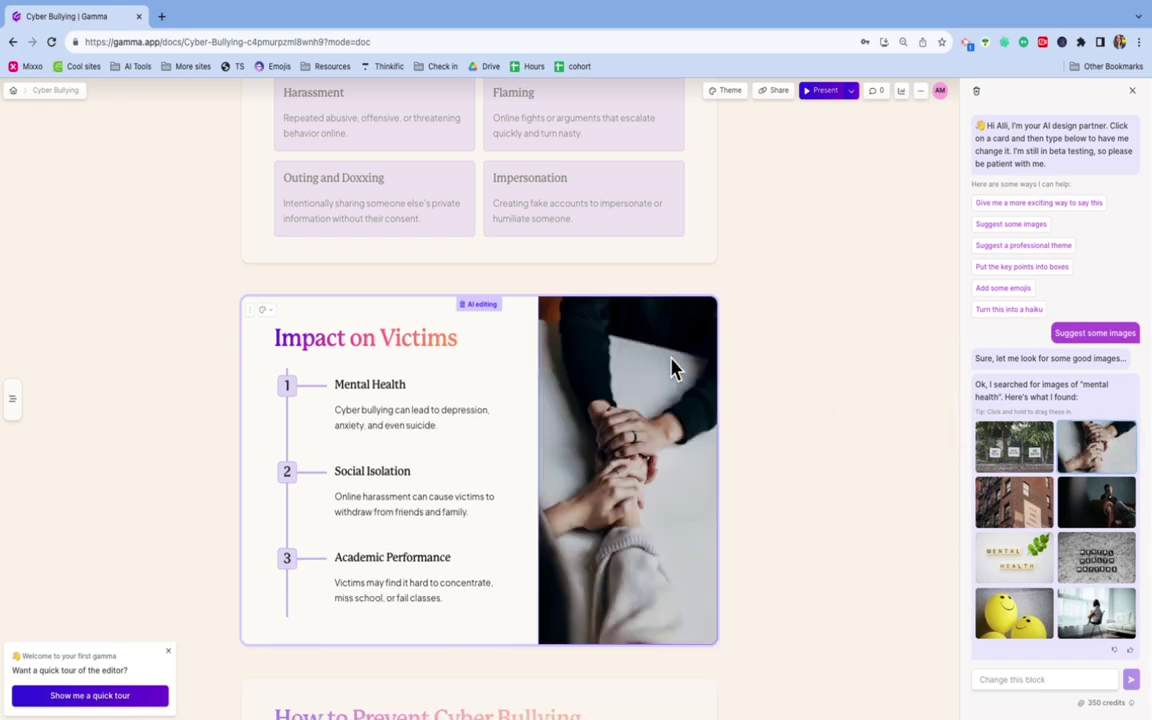
{"action": "key", "text": "ctrl+Up"}
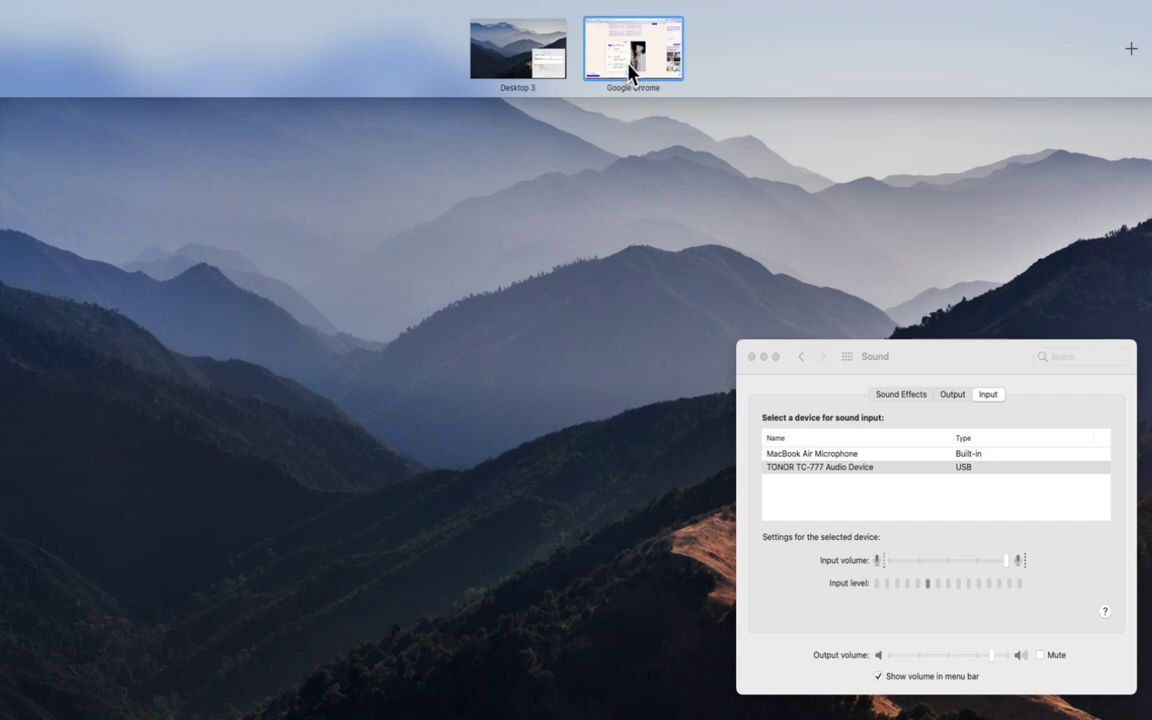
{"action": "left_click", "coordinate": [630, 70]}
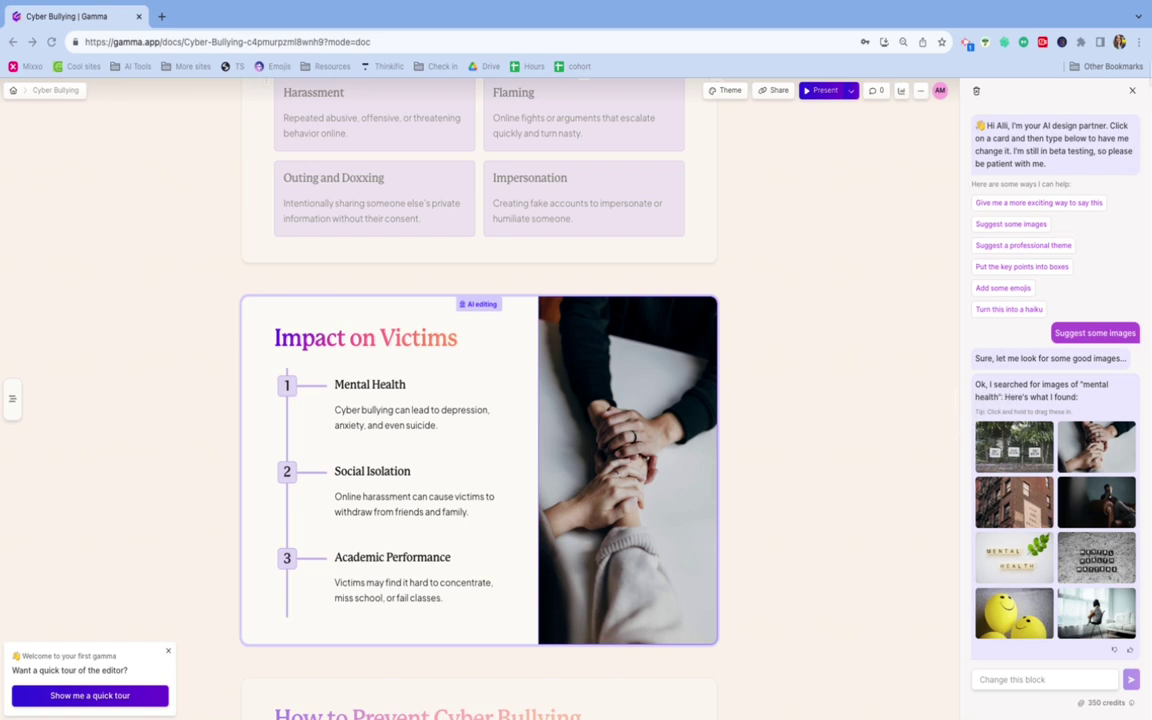
{"action": "left_click", "coordinate": [1132, 92]}
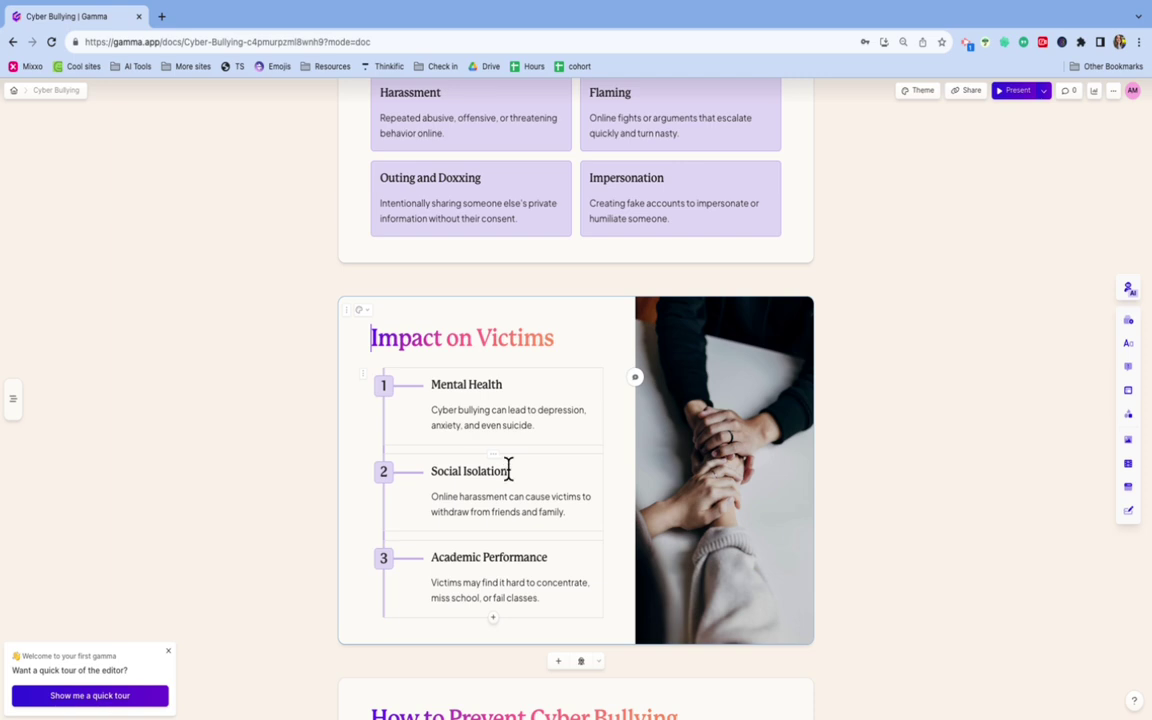
{"action": "left_click", "coordinate": [1130, 392]}
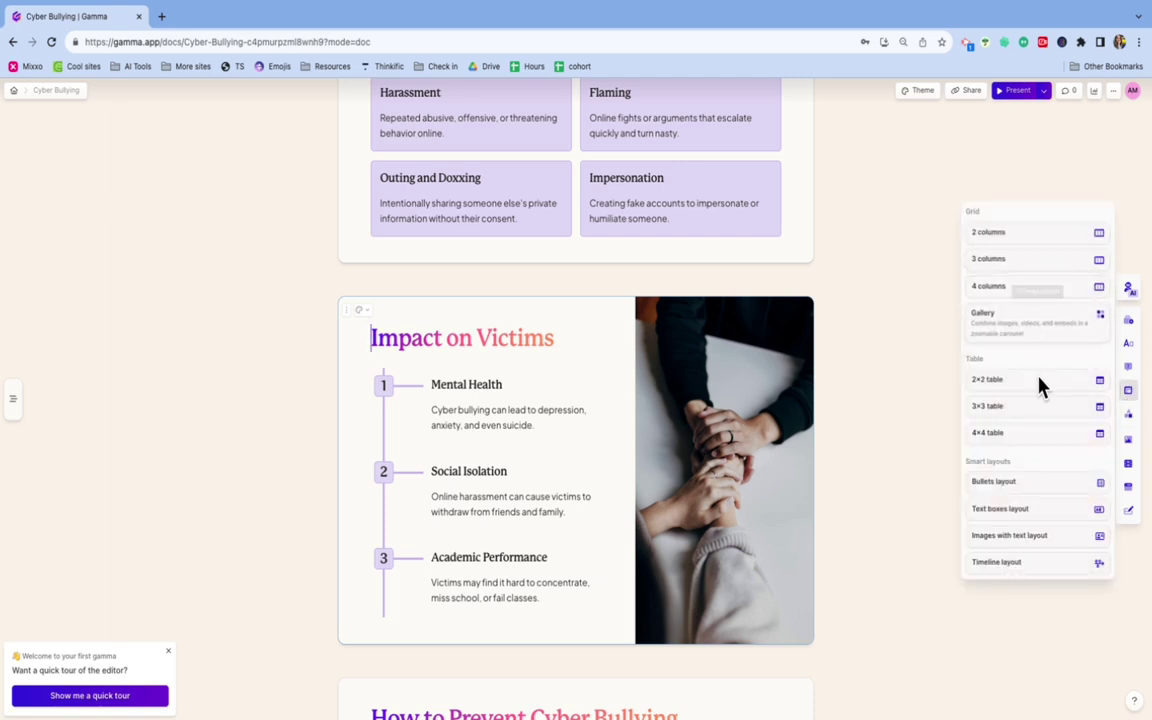
{"action": "left_click_drag", "start_coordinate": [972, 450], "coordinate": [944, 440]}
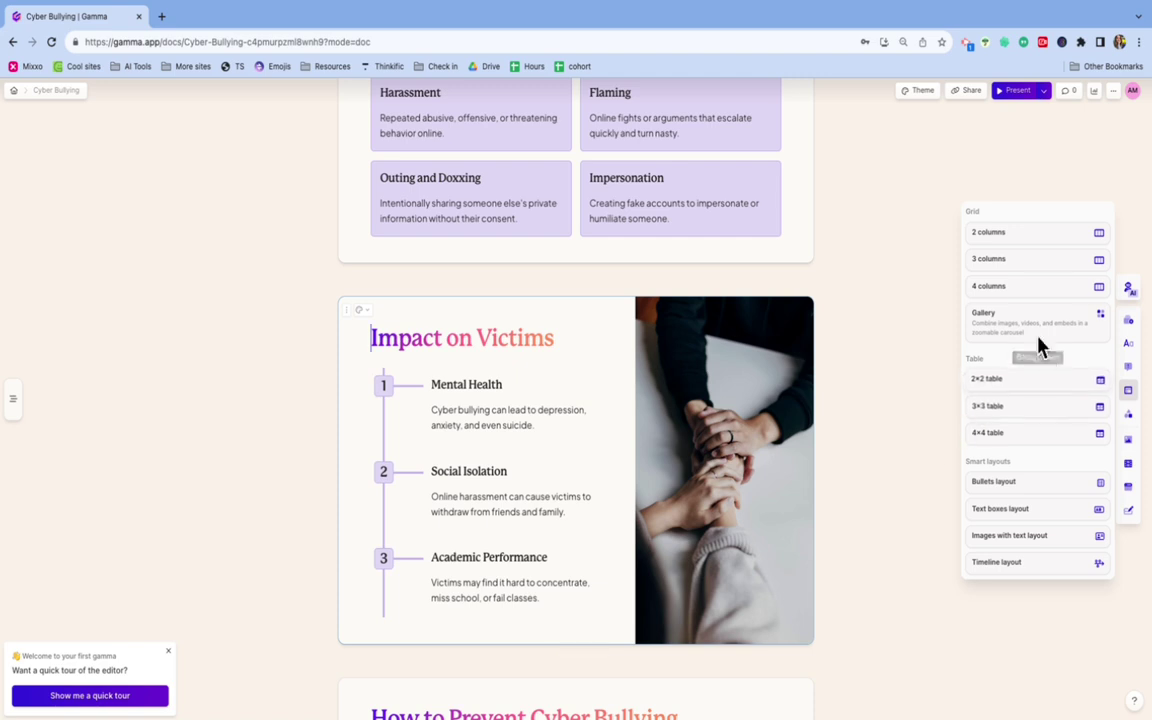
{"action": "left_click", "coordinate": [1022, 281]}
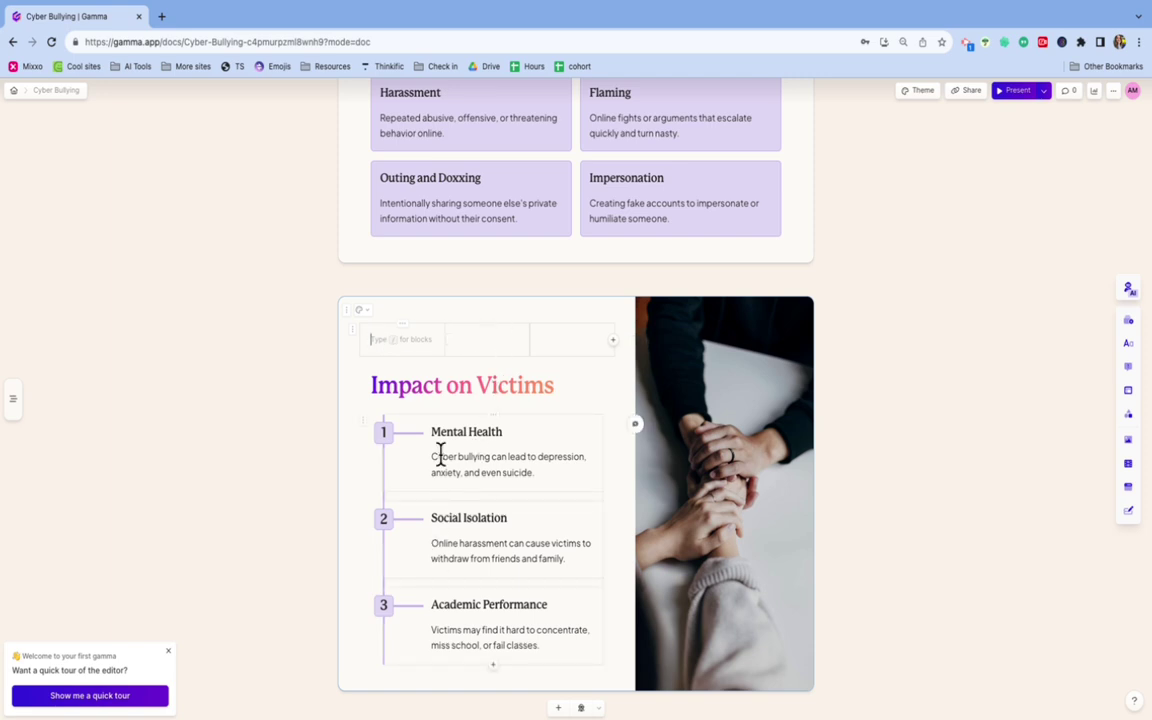
{"action": "key", "text": "ctrl+z"}
{"action": "scroll", "coordinate": [640, 430], "scroll_direction": "down", "scroll_amount": 1}
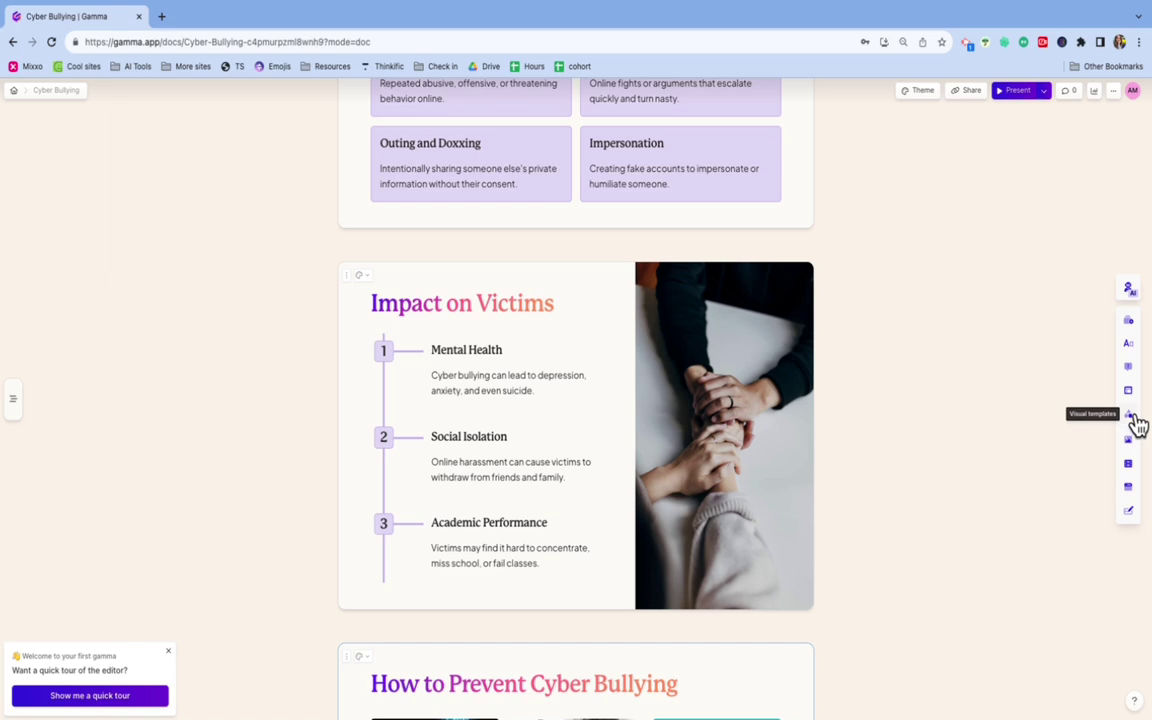
{"action": "scroll", "coordinate": [1020, 398], "scroll_direction": "down", "scroll_amount": 1}
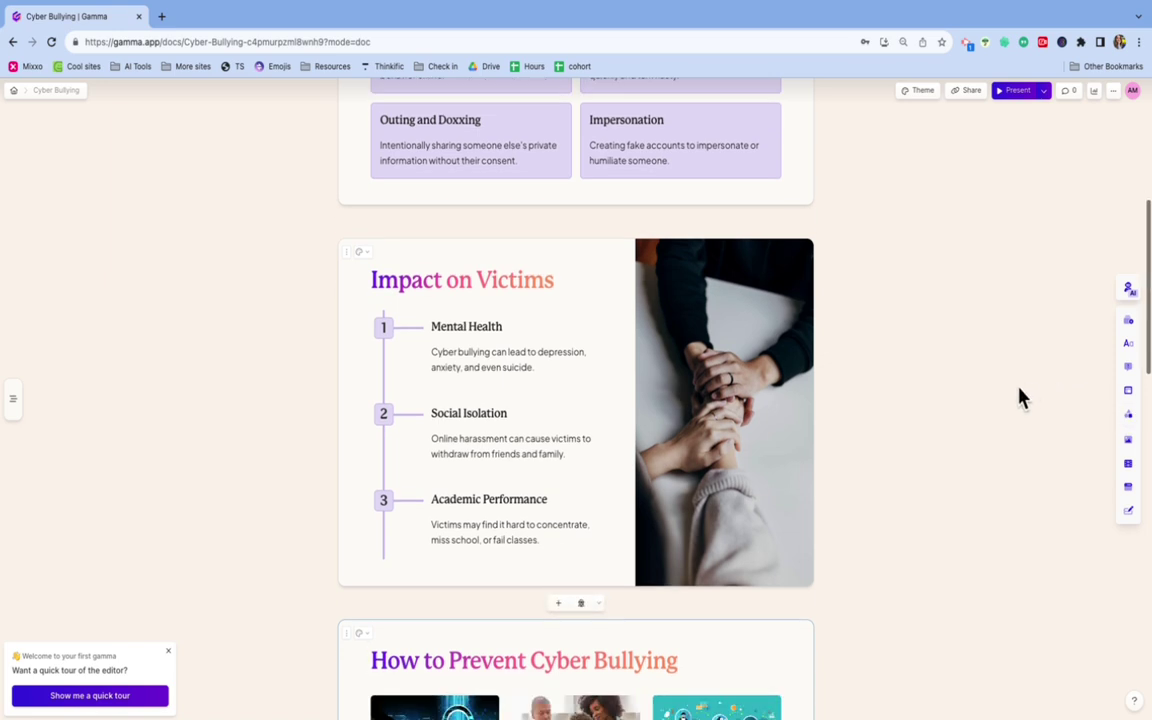
{"action": "scroll", "coordinate": [1020, 398], "scroll_direction": "up", "scroll_amount": 3}
{"action": "scroll", "coordinate": [1020, 398], "scroll_direction": "up", "scroll_amount": 2}
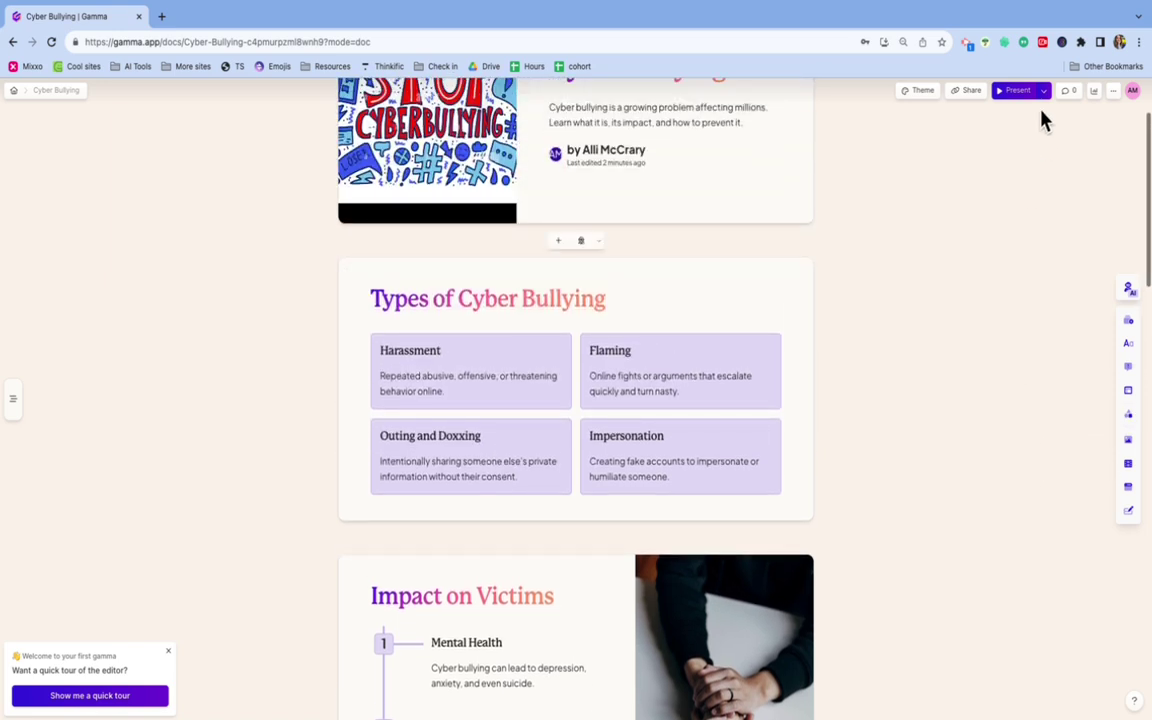
{"action": "left_click", "coordinate": [968, 92]}
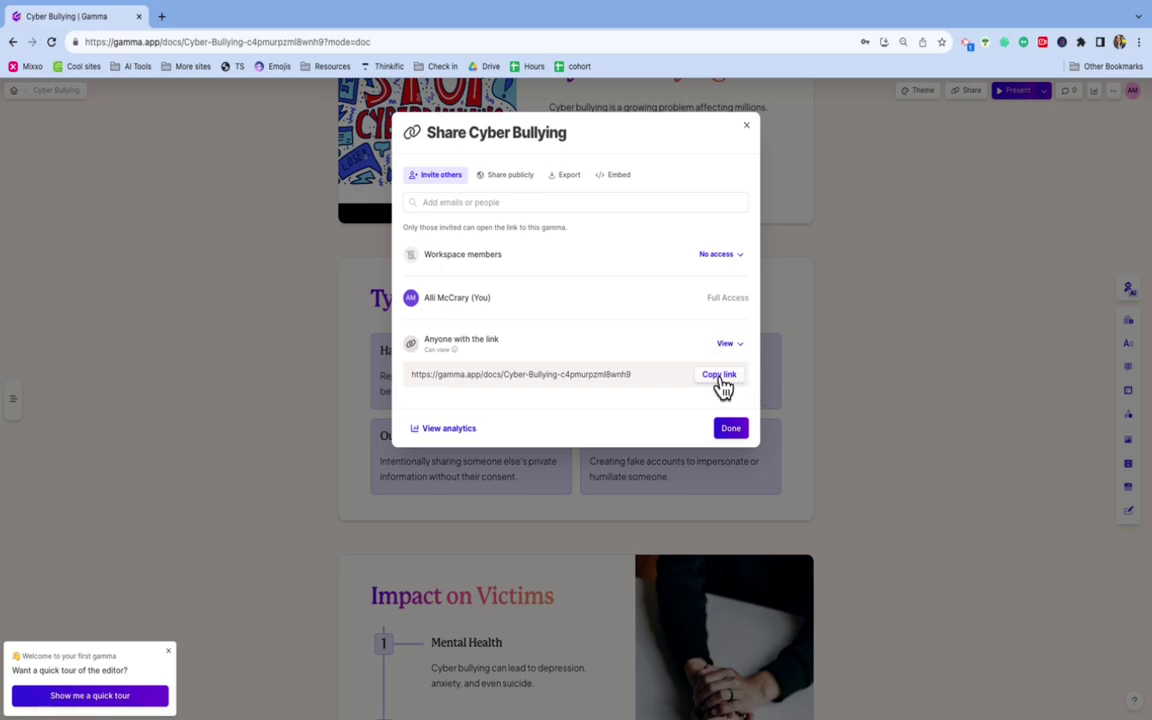
{"action": "left_click", "coordinate": [733, 430]}
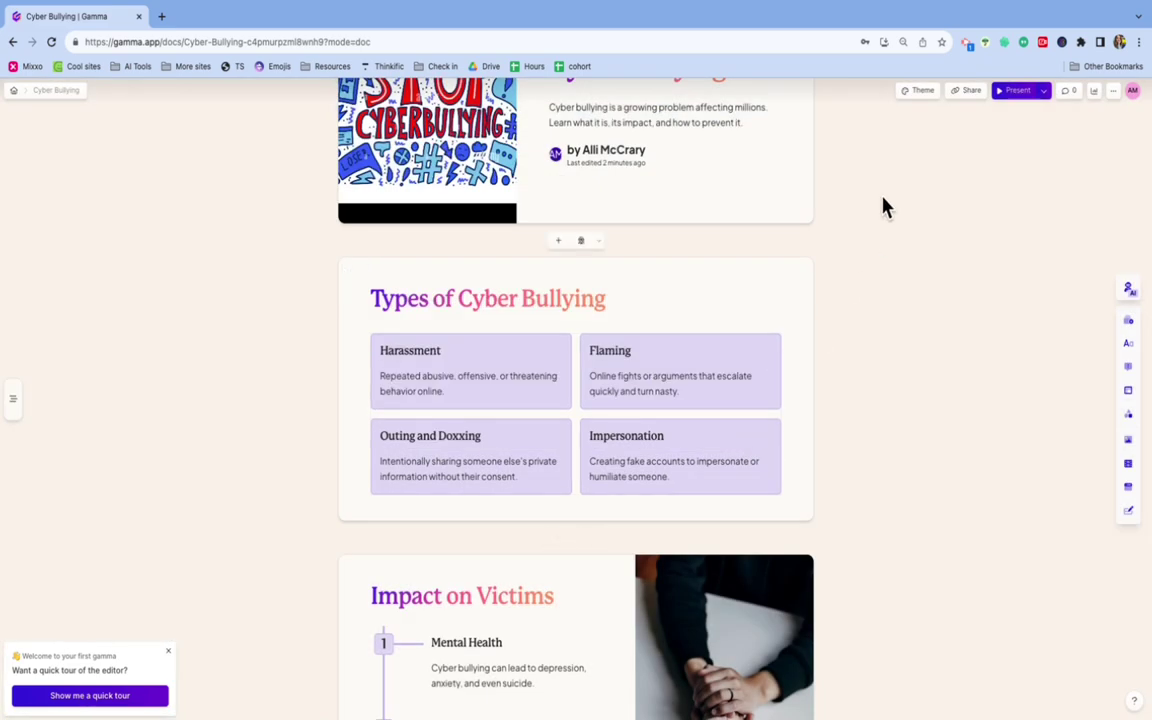
Present the deck from the title card to Conclusion, then exit to the editor.
{"action": "left_click", "coordinate": [1011, 98]}
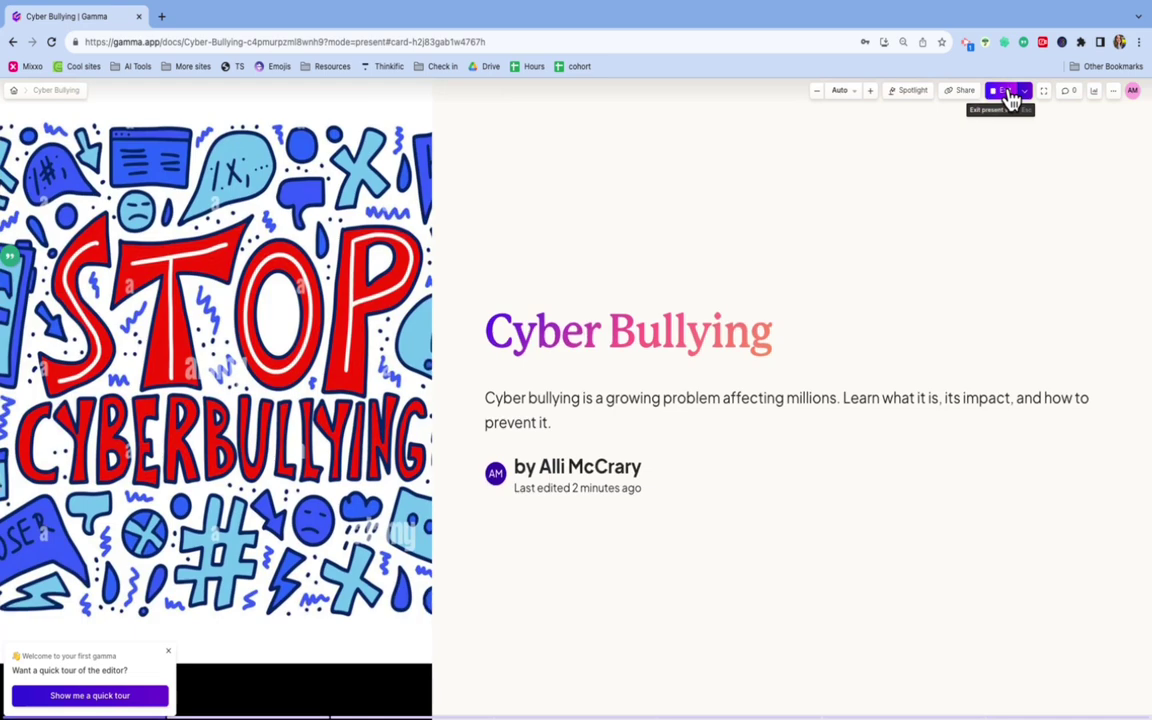
{"action": "key", "text": "Right"}
{"action": "key", "text": "Right"}
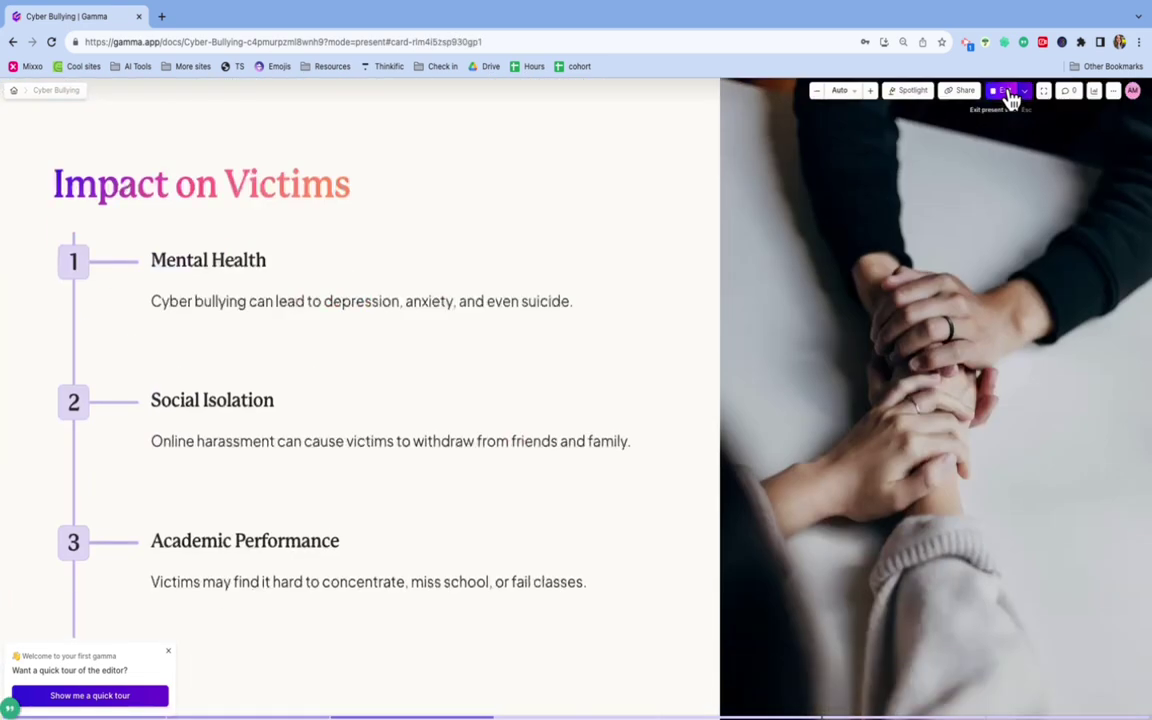
{"action": "key", "text": "Right"}
{"action": "key", "text": "Right"}
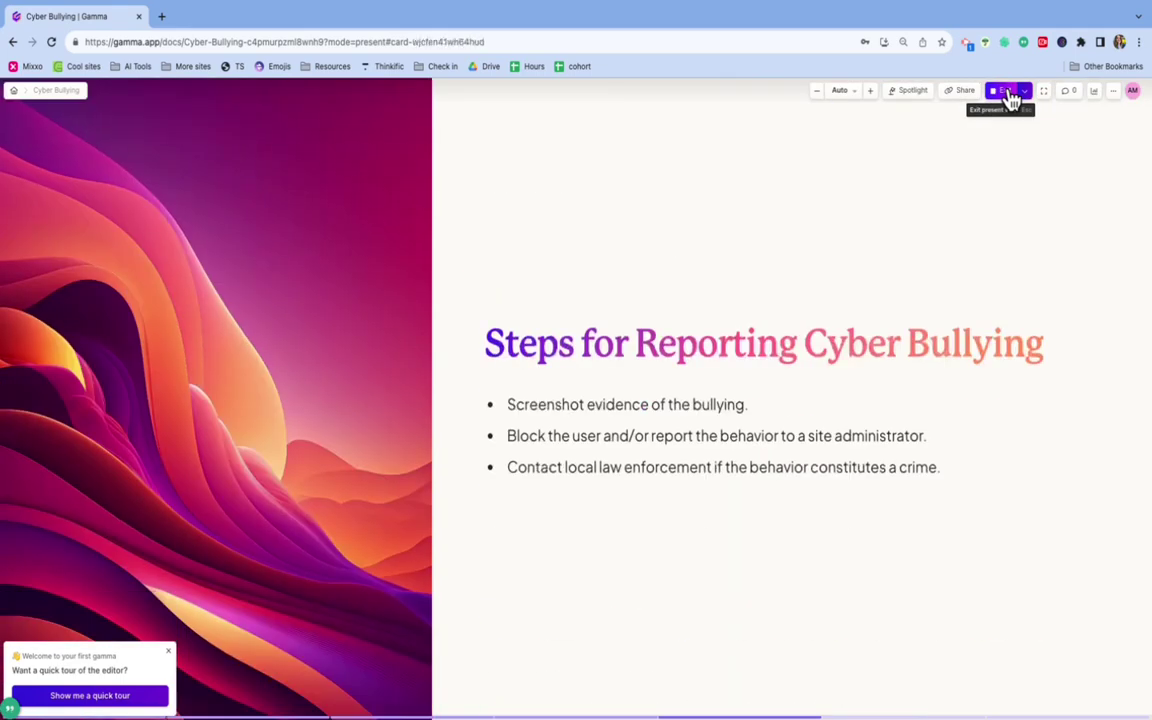
{"action": "key", "text": "Right"}
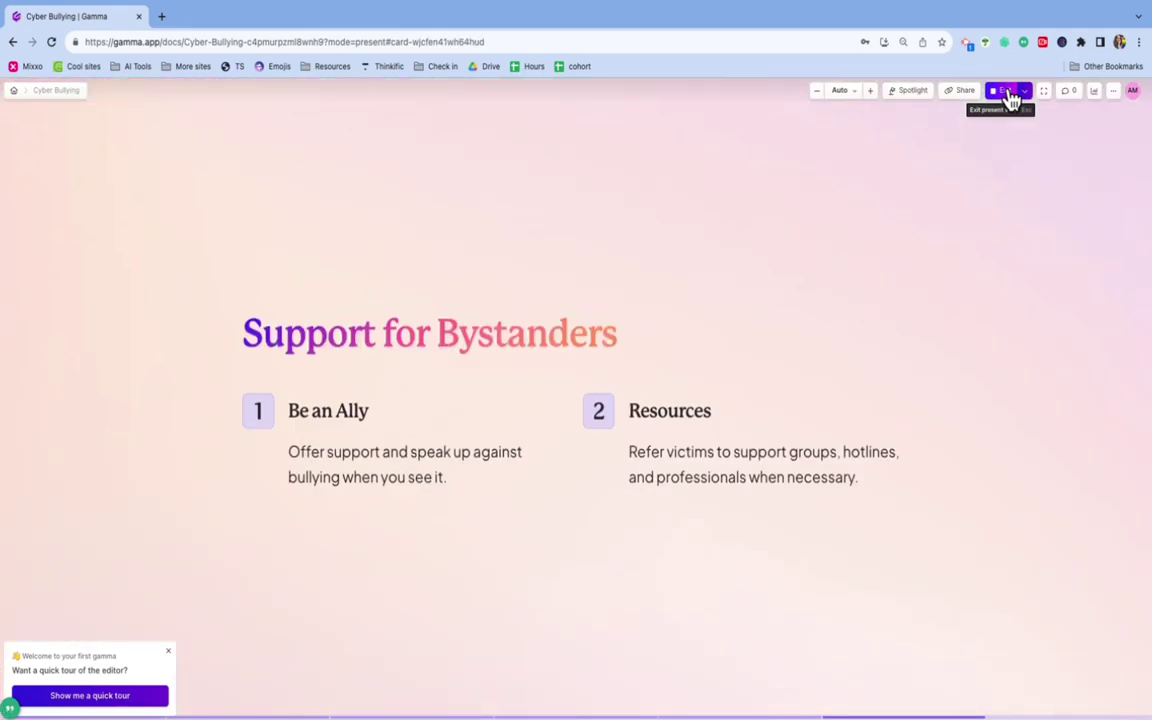
{"action": "key", "text": "Right"}
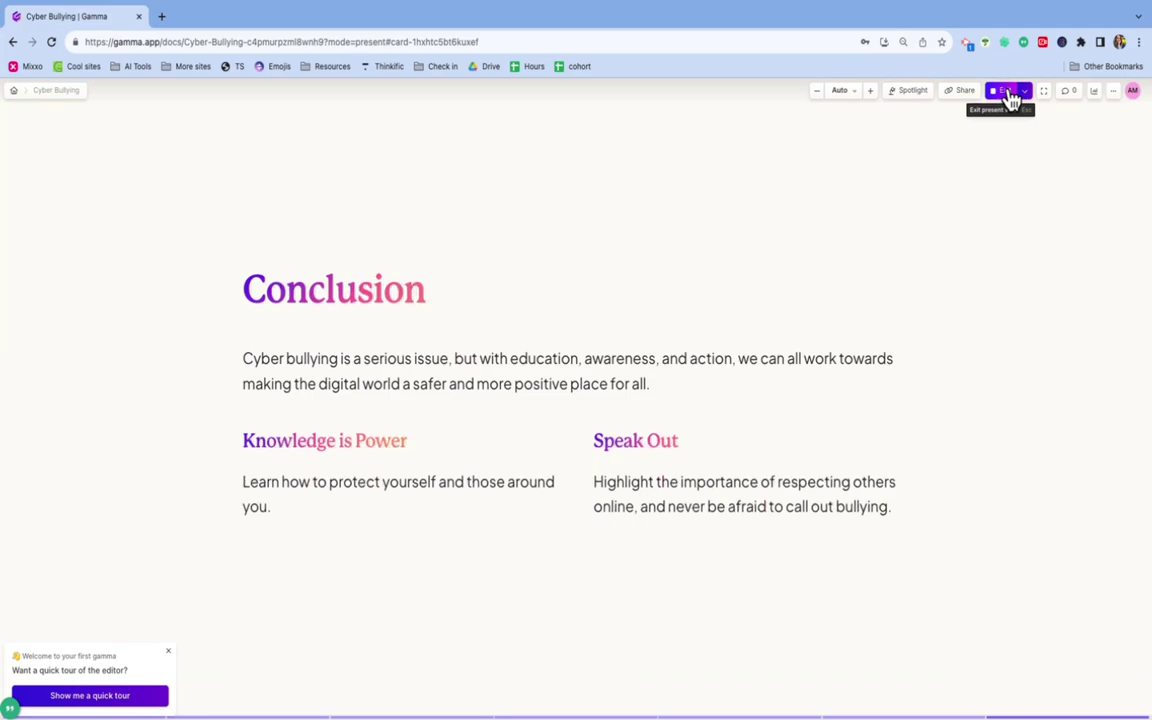
{"action": "left_click", "coordinate": [1012, 100]}
Scroll the deck and close the 'Welcome to your first gamma' quick-tour prompt.
{"action": "scroll", "coordinate": [930, 208], "scroll_direction": "up", "scroll_amount": 10}
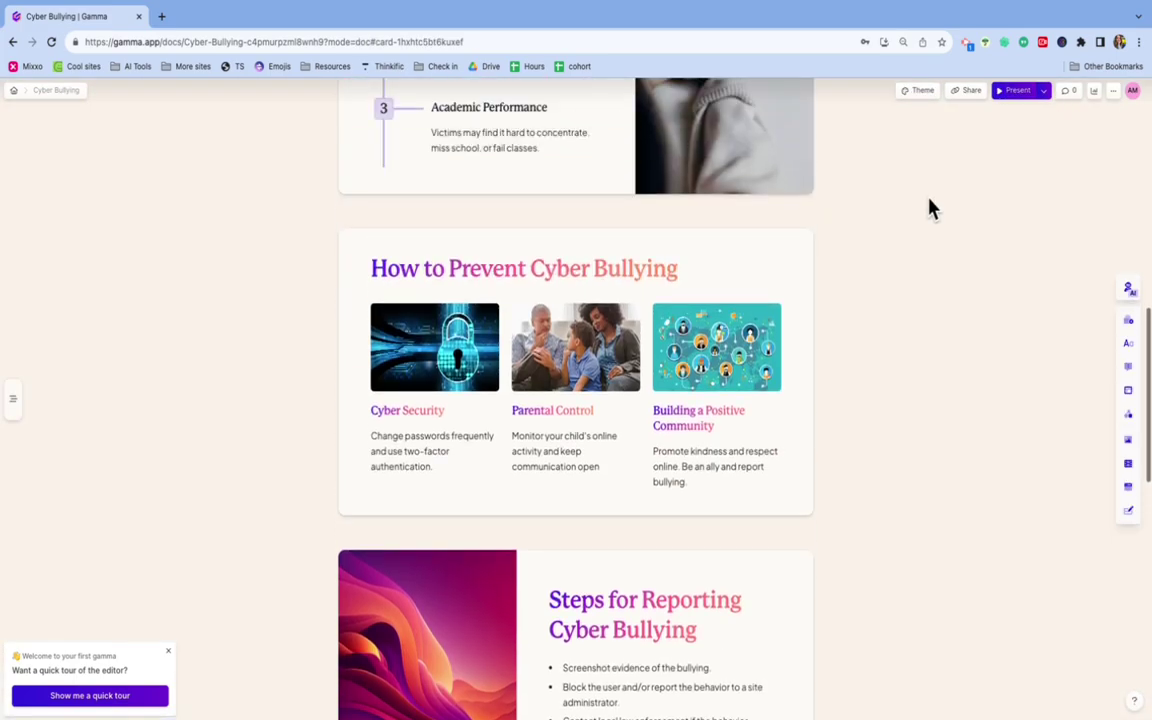
{"action": "scroll", "coordinate": [930, 208], "scroll_direction": "up", "scroll_amount": 10}
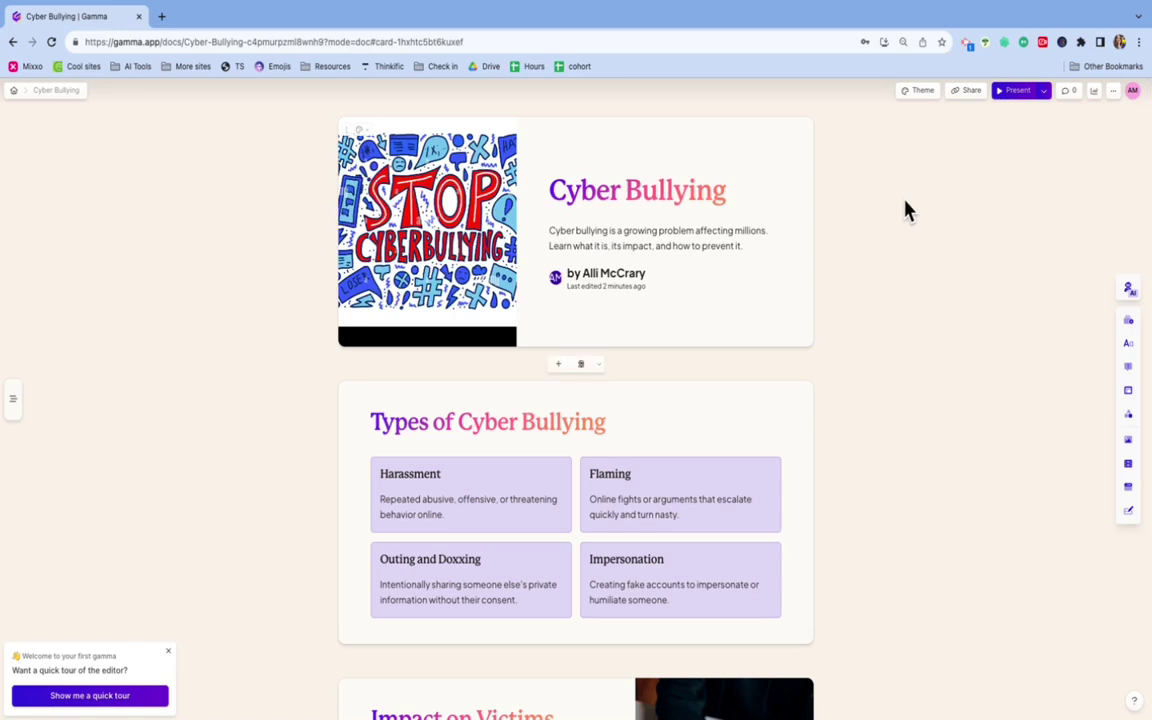
{"action": "scroll", "coordinate": [900, 211], "scroll_direction": "down", "scroll_amount": 5}
{"action": "scroll", "coordinate": [897, 210], "scroll_direction": "down", "scroll_amount": 10}
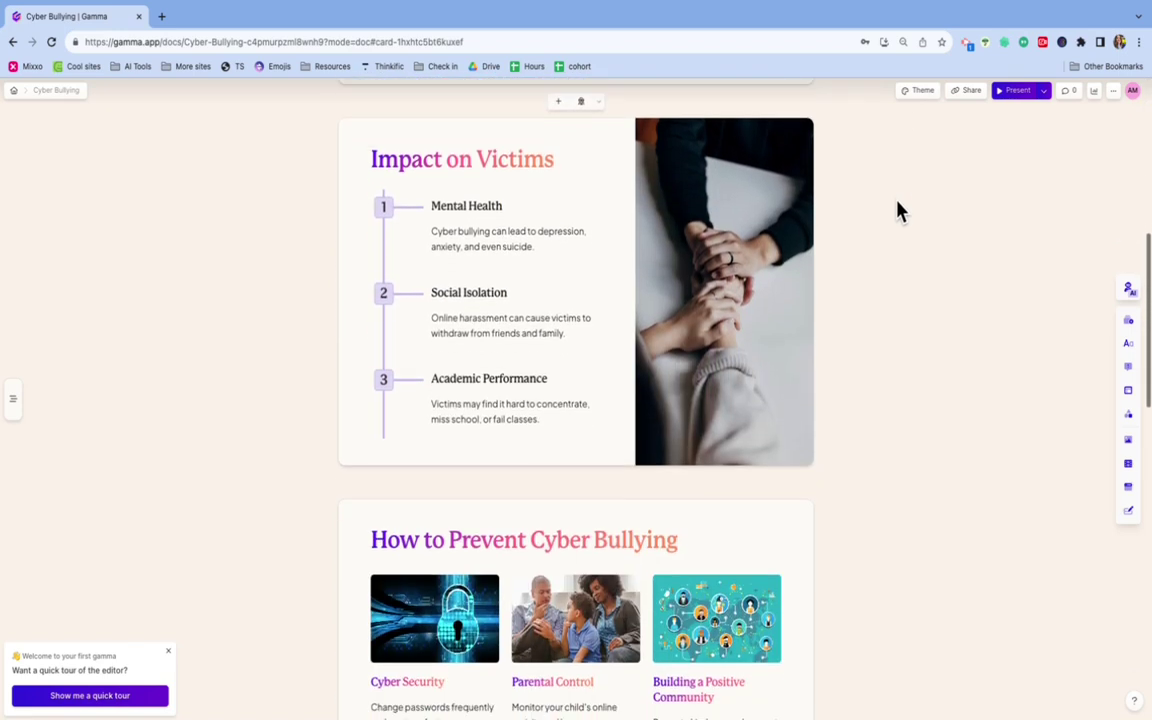
{"action": "scroll", "coordinate": [897, 210], "scroll_direction": "up", "scroll_amount": 15}
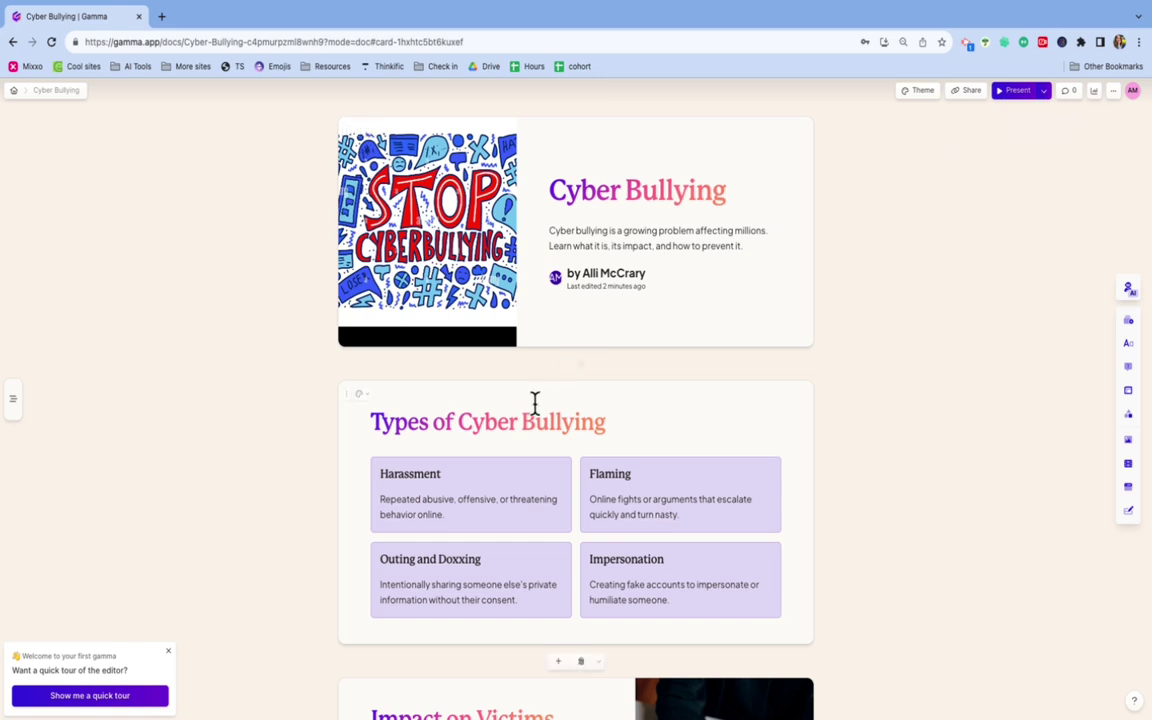
{"action": "left_click", "coordinate": [169, 652]}
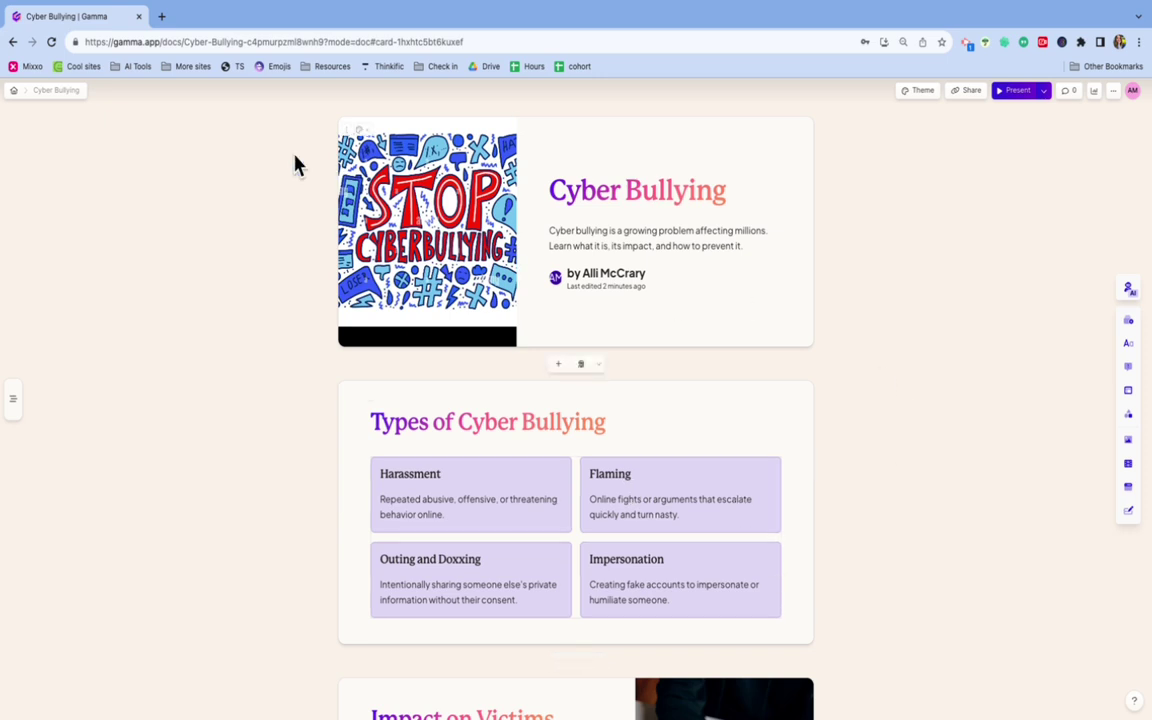
{"action": "left_click", "coordinate": [15, 91]}
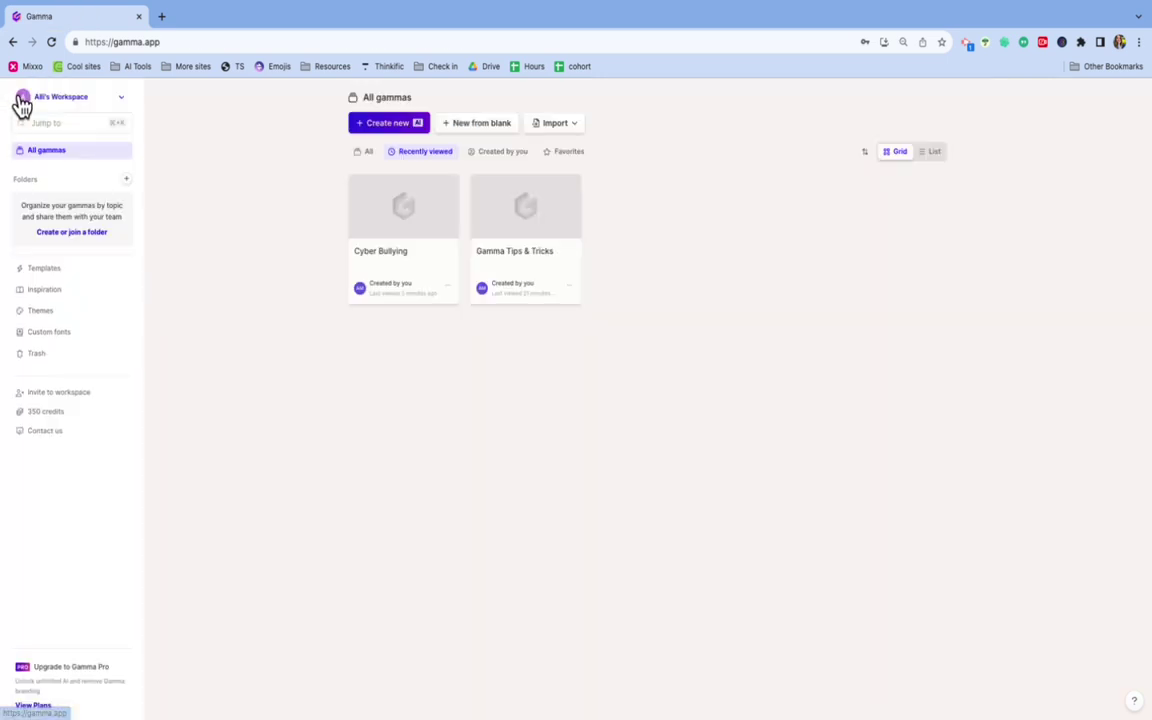